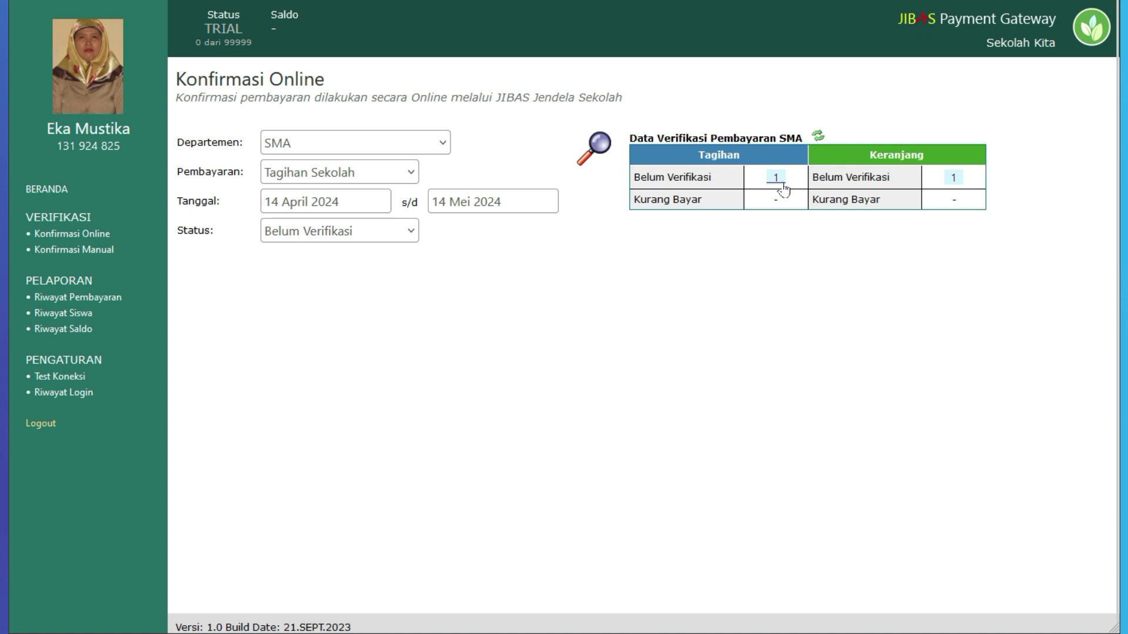
List the unverified SMA school bill payments and show the details of the June 2024 SPP Bulanan and DSP transaction.
{"action": "left_click", "coordinate": [782, 184]}
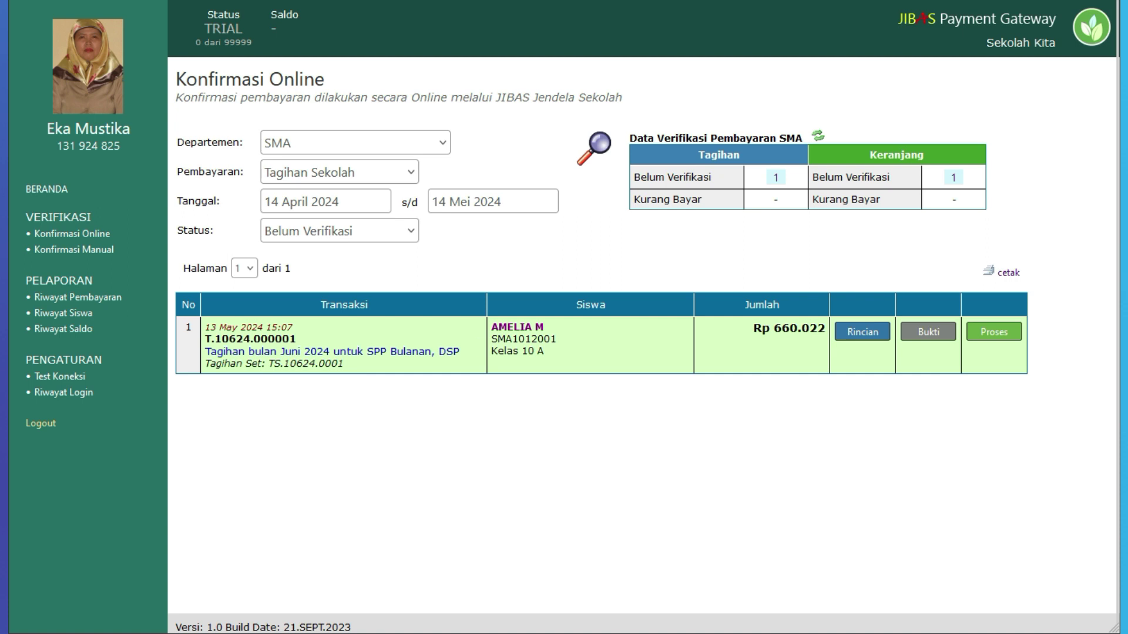
{"action": "left_click", "coordinate": [862, 332]}
{"action": "scroll", "coordinate": [661, 409], "scroll_direction": "down", "scroll_amount": 1}
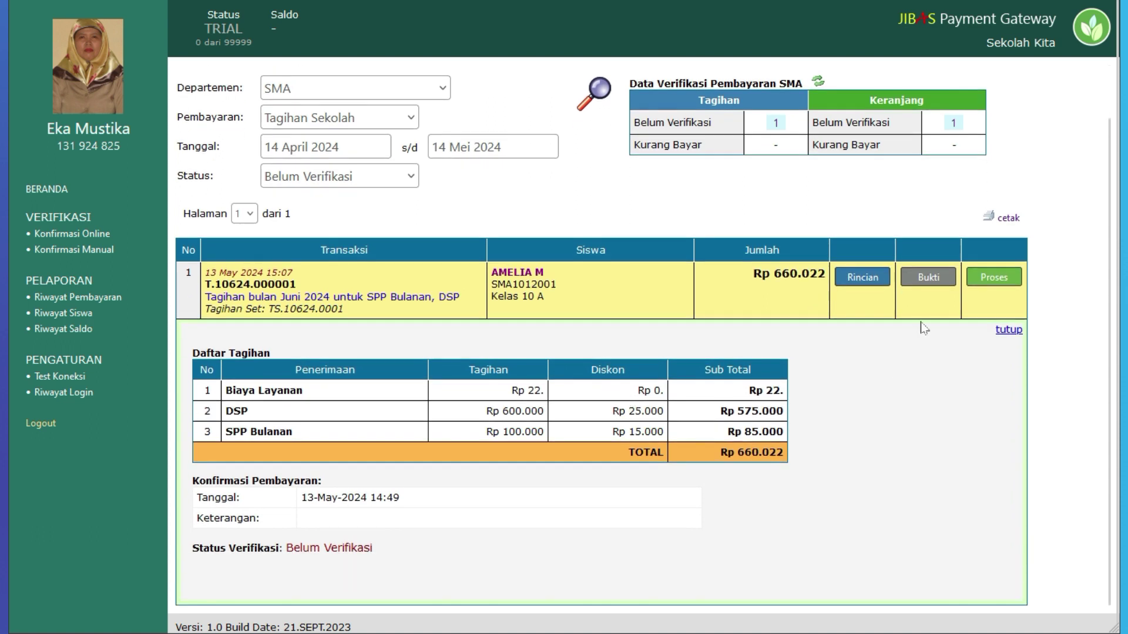
Examine the uploaded payment proof for the June 2024 bill, including its transfer receipt, bank and time.
{"action": "left_click", "coordinate": [938, 282]}
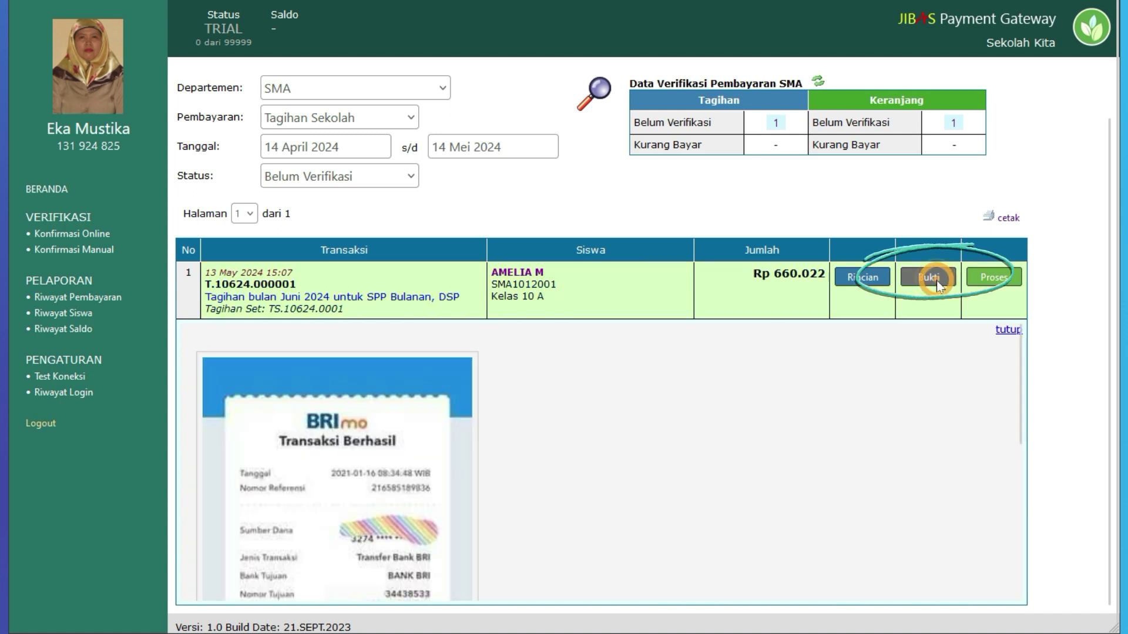
{"action": "scroll", "coordinate": [729, 399], "scroll_direction": "down", "scroll_amount": 1}
{"action": "scroll", "coordinate": [728, 398], "scroll_direction": "down", "scroll_amount": 3}
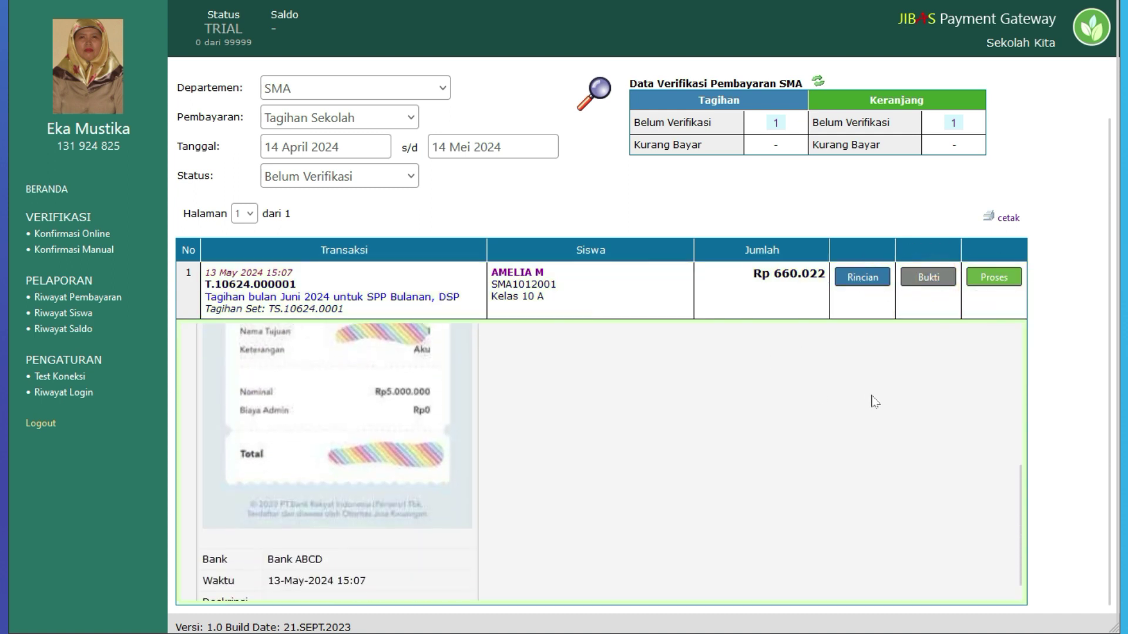
{"action": "scroll", "coordinate": [837, 402], "scroll_direction": "up", "scroll_amount": 2}
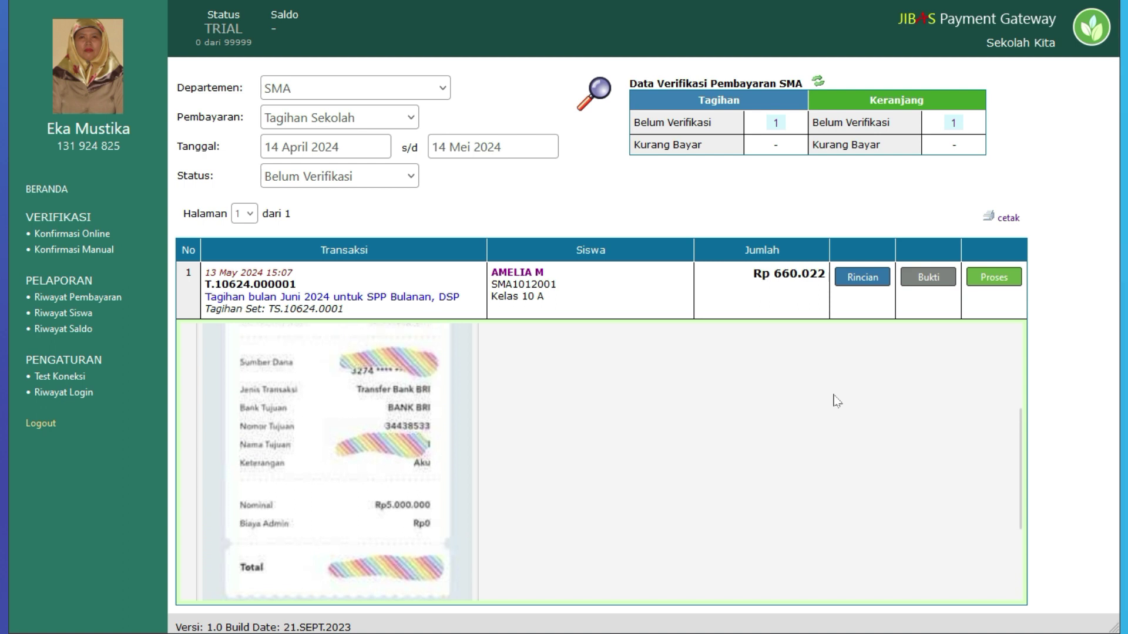
{"action": "scroll", "coordinate": [837, 401], "scroll_direction": "down", "scroll_amount": 1}
{"action": "scroll", "coordinate": [836, 404], "scroll_direction": "down", "scroll_amount": 1}
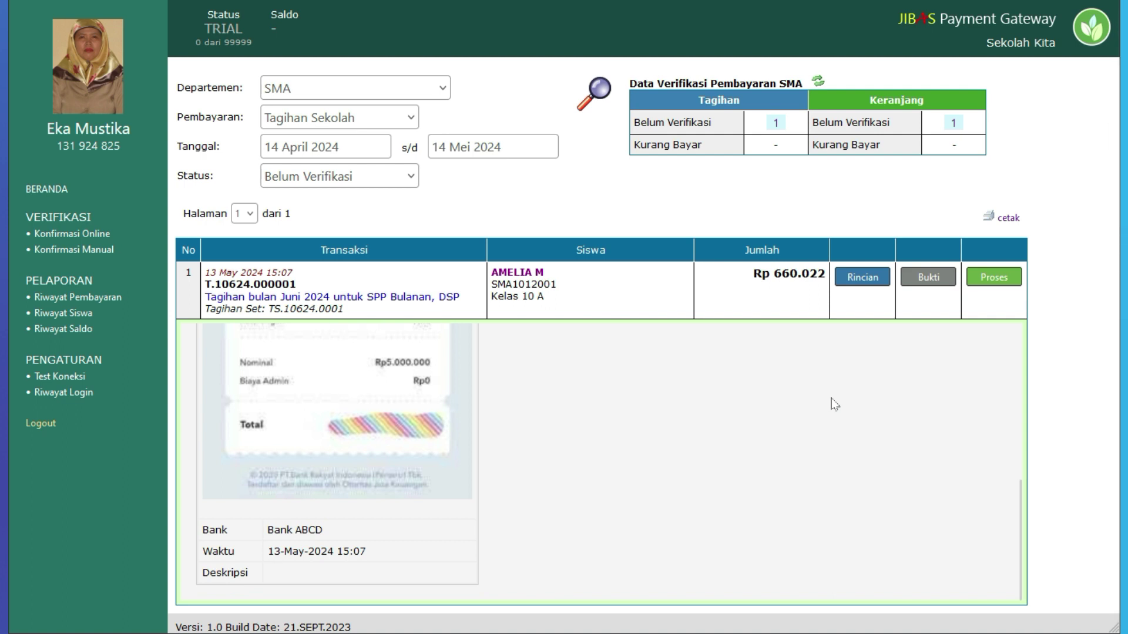
{"action": "scroll", "coordinate": [568, 418], "scroll_direction": "up", "scroll_amount": 1}
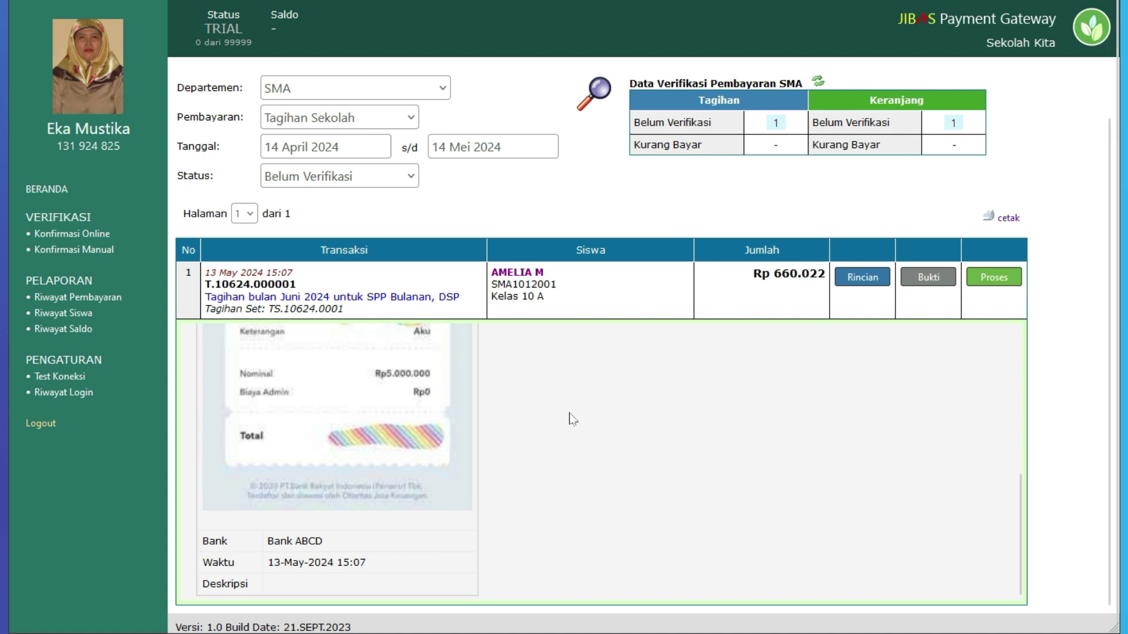
{"action": "scroll", "coordinate": [568, 417], "scroll_direction": "up", "scroll_amount": 3}
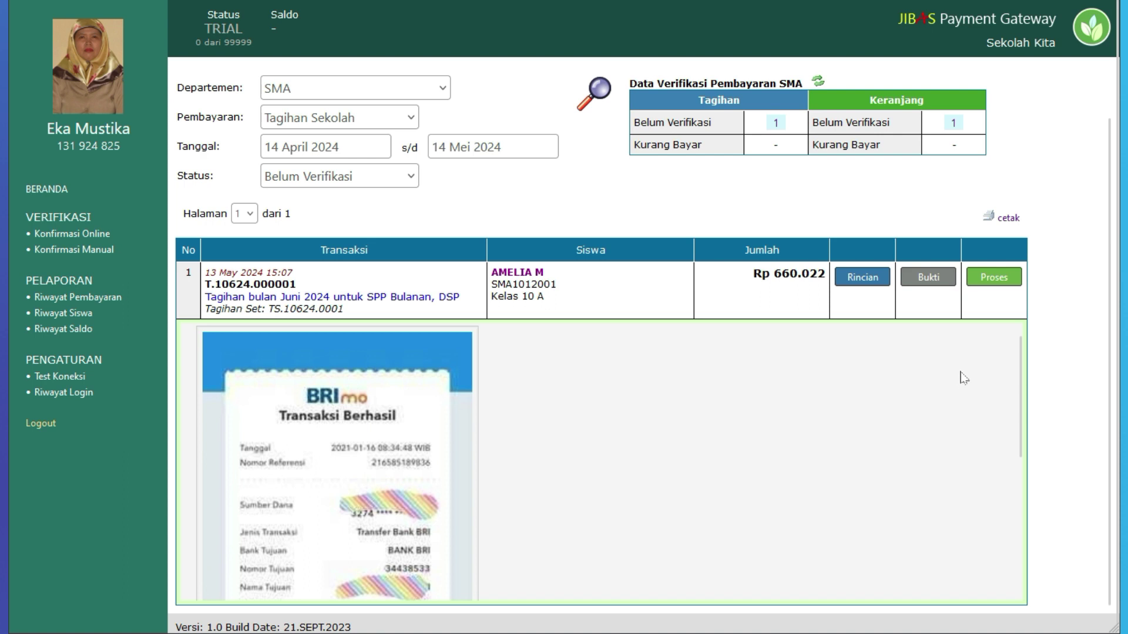
Start processing the June 2024 bill payment and bring up the Verifikasi section of its form.
{"action": "left_click", "coordinate": [1005, 283]}
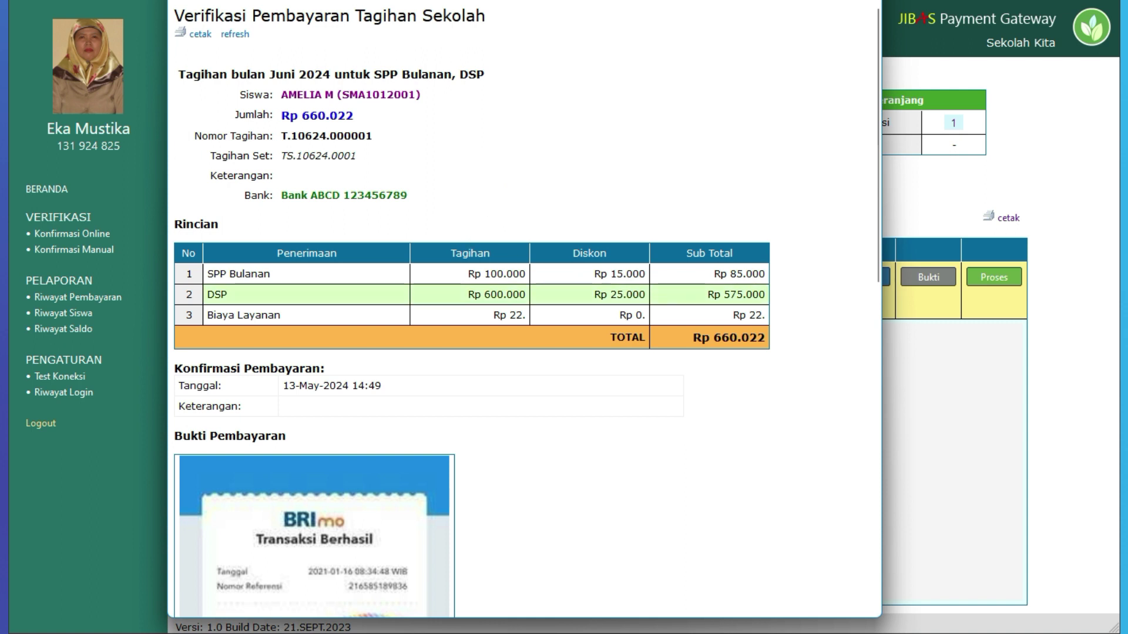
{"action": "scroll", "coordinate": [601, 303], "scroll_direction": "down", "scroll_amount": 3}
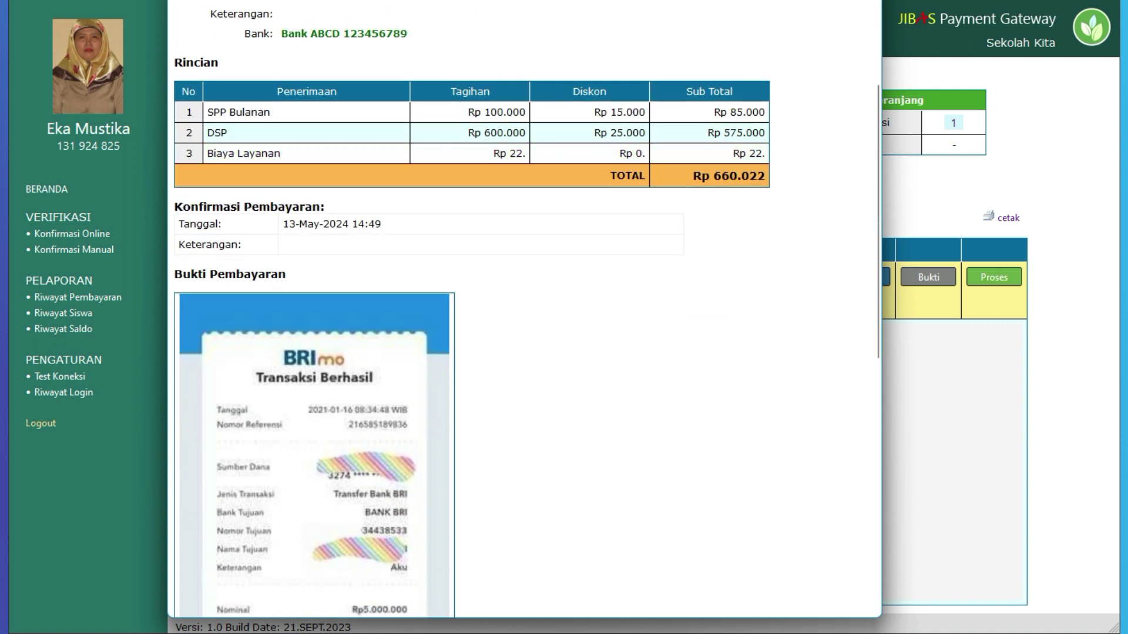
{"action": "scroll", "coordinate": [396, 254], "scroll_direction": "down", "scroll_amount": 3}
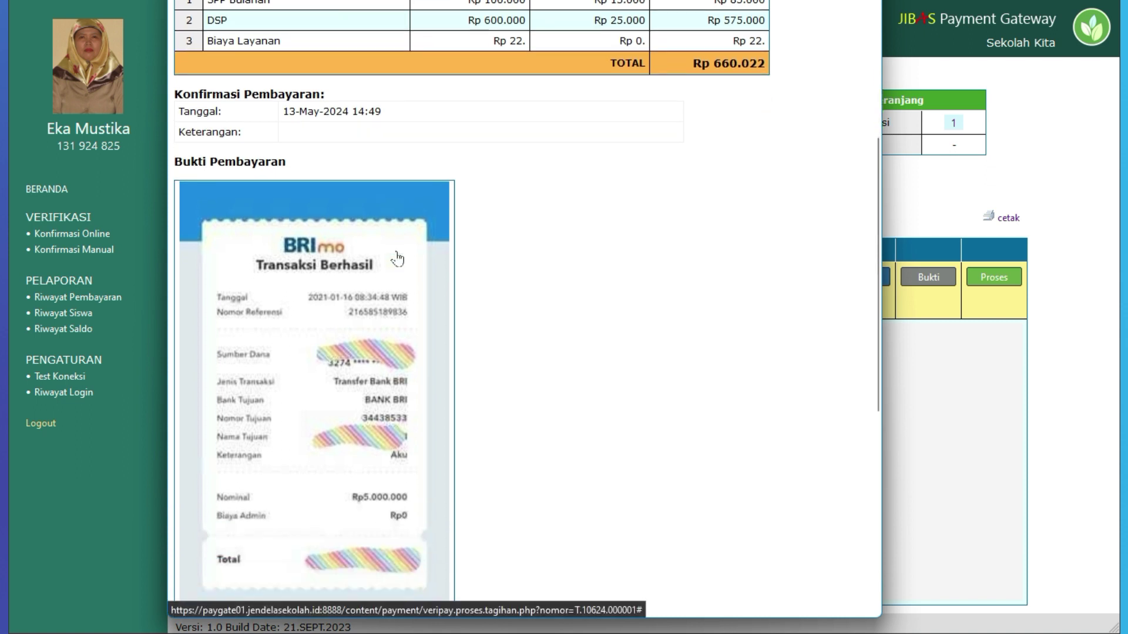
{"action": "scroll", "coordinate": [526, 254], "scroll_direction": "down", "scroll_amount": 3}
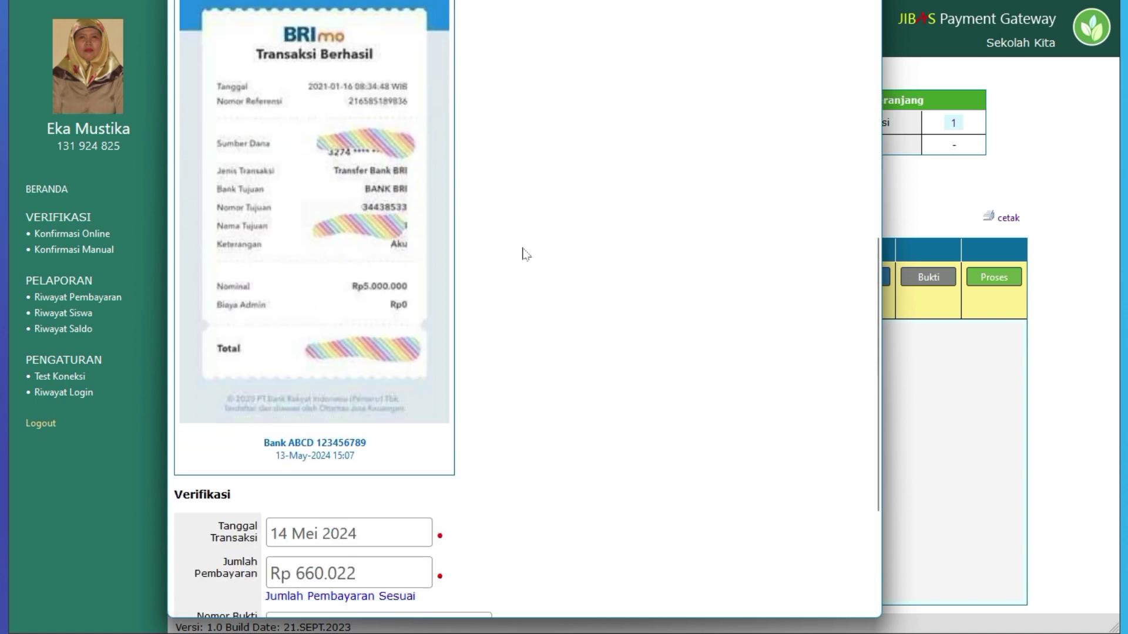
{"action": "scroll", "coordinate": [526, 254], "scroll_direction": "down", "scroll_amount": 3}
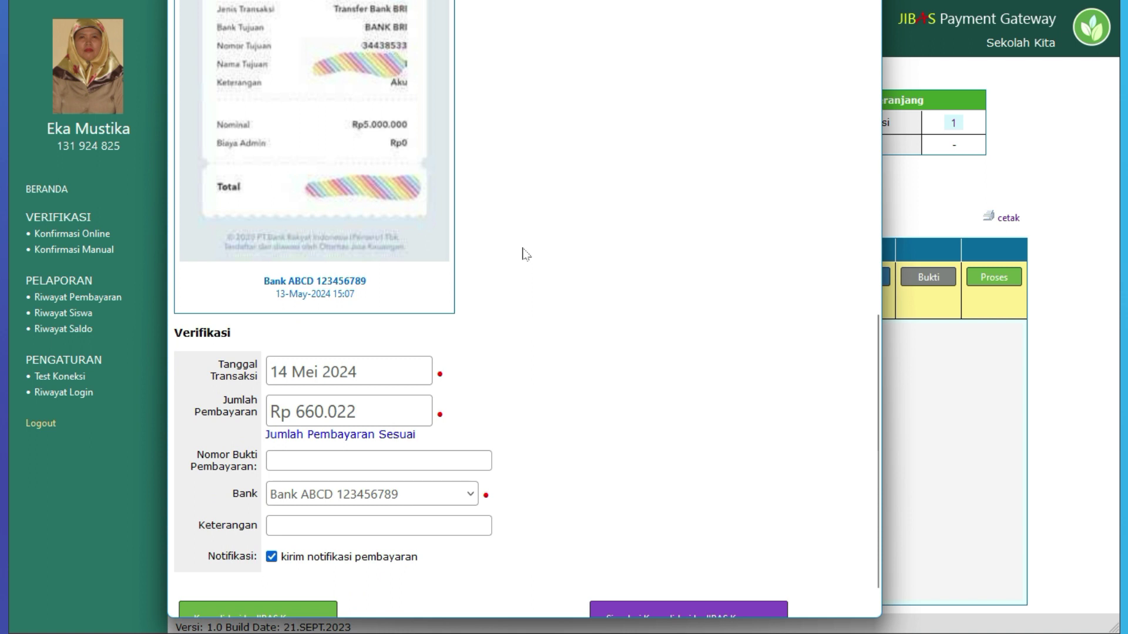
{"action": "scroll", "coordinate": [525, 255], "scroll_direction": "down", "scroll_amount": 1}
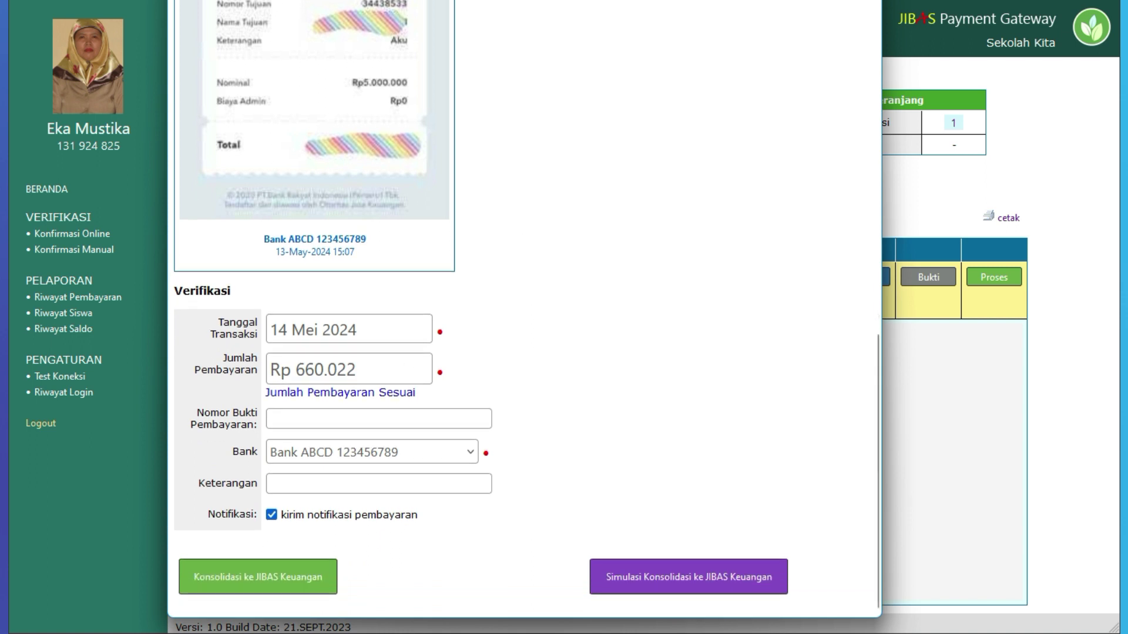
Set the payment amount to Rp 620.022 to try out an underpayment.
{"action": "left_click", "coordinate": [382, 423]}
{"action": "left_click", "coordinate": [378, 368]}
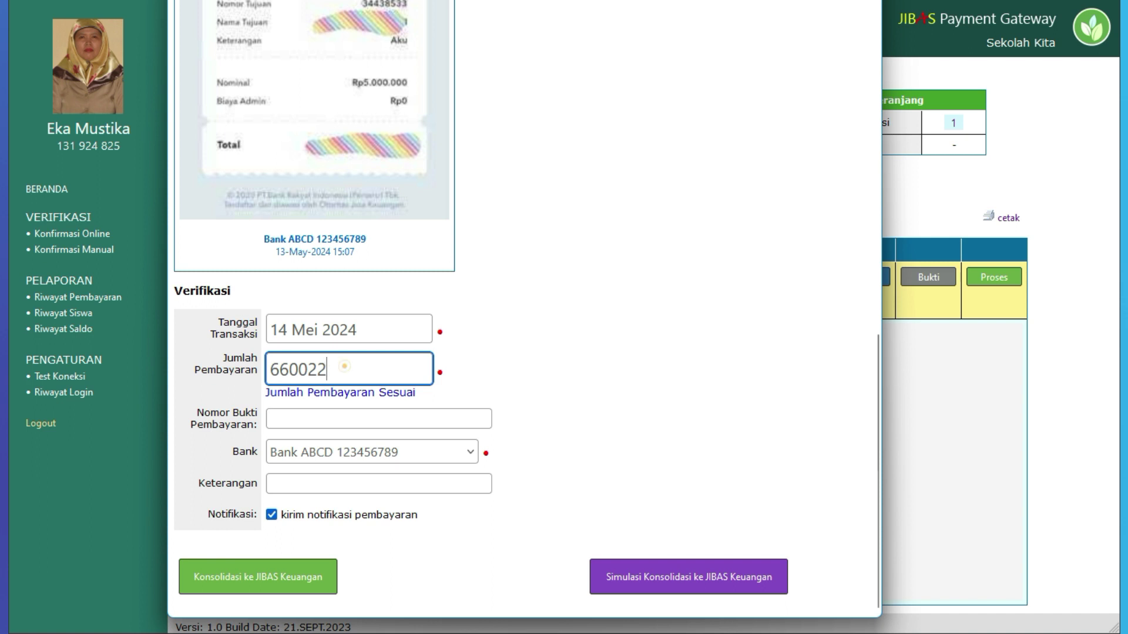
{"action": "left_click_drag", "start_coordinate": [281, 369], "coordinate": [289, 369]}
{"action": "type", "text": "2"}
{"action": "left_click", "coordinate": [519, 368]}
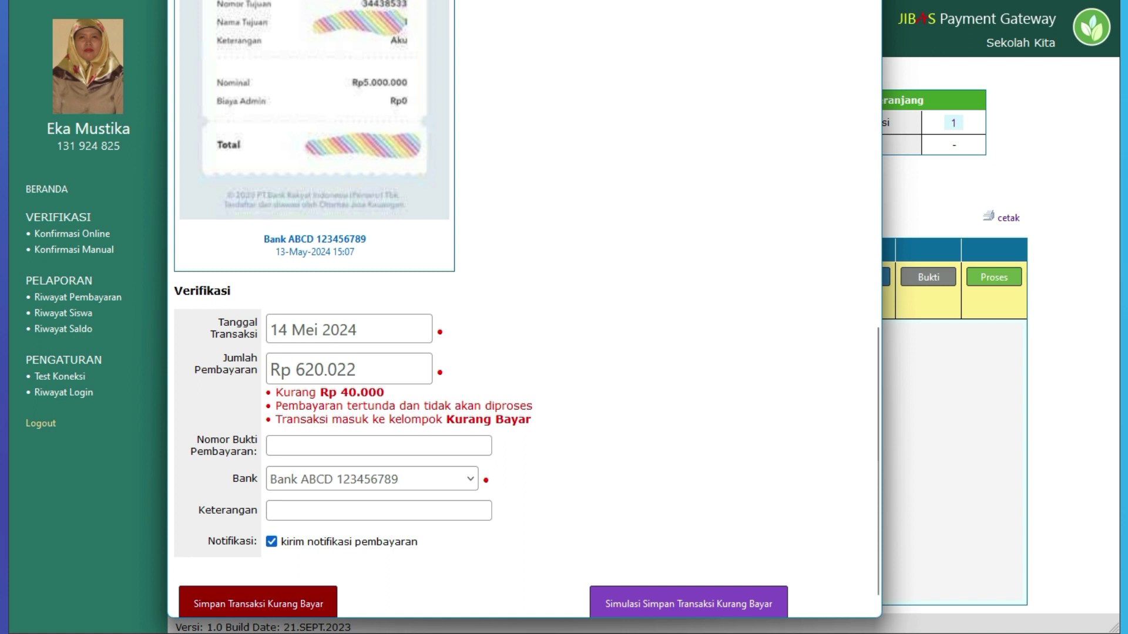
{"action": "scroll", "coordinate": [529, 431], "scroll_direction": "down", "scroll_amount": 1}
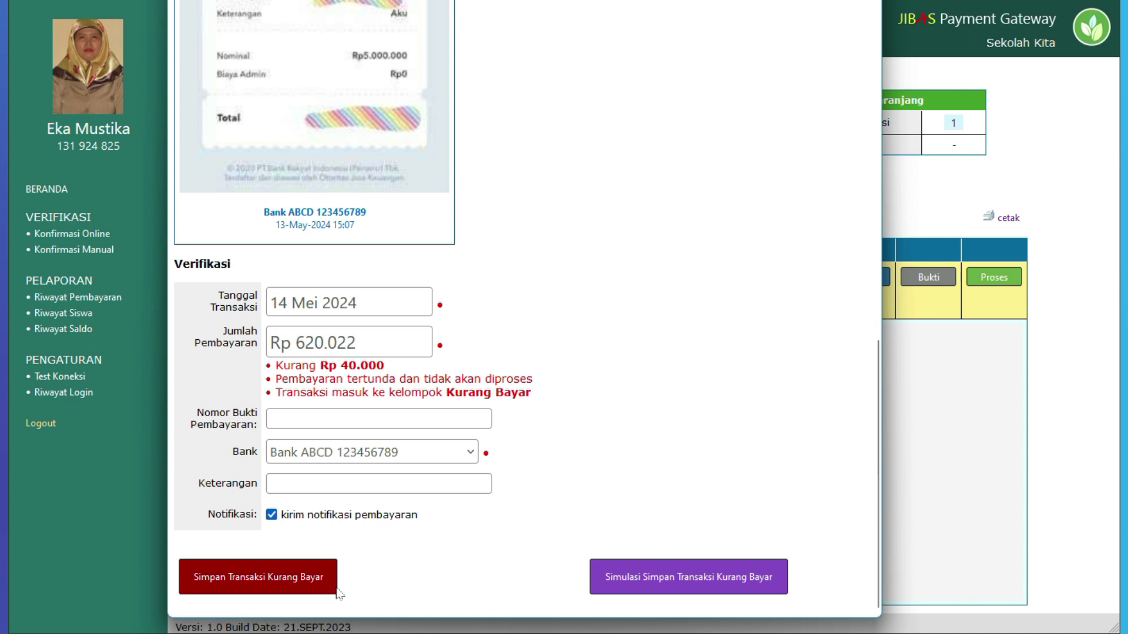
Set the payment amount to Rp 680.022 to try out an overpayment.
{"action": "left_click", "coordinate": [352, 341]}
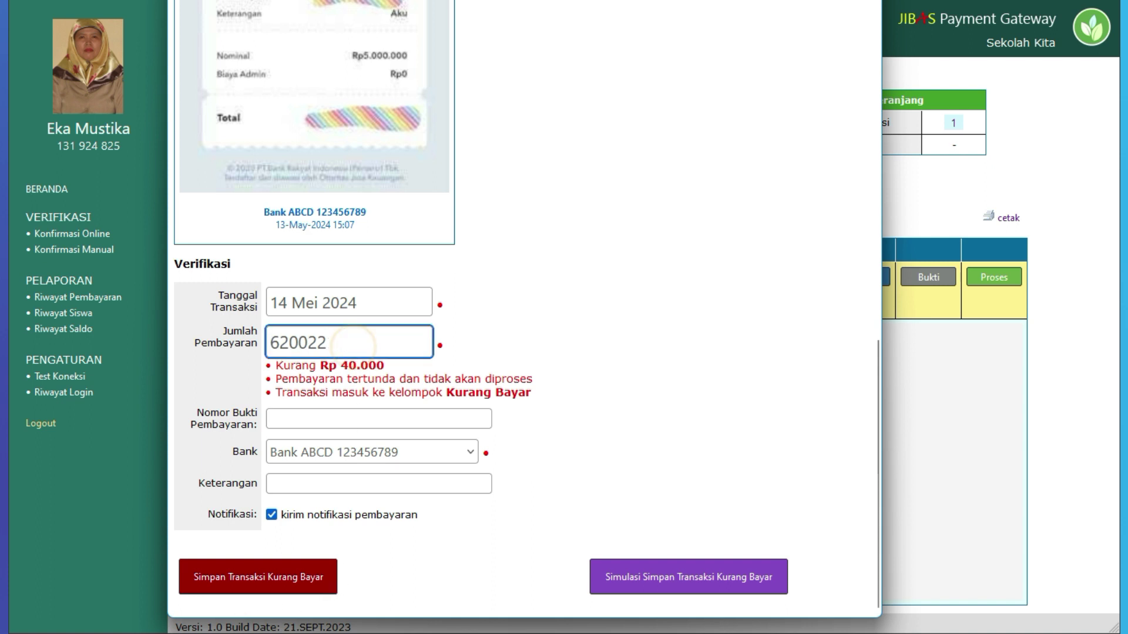
{"action": "left_click_drag", "start_coordinate": [279, 342], "coordinate": [288, 342]}
{"action": "type", "text": "8"}
{"action": "left_click", "coordinate": [559, 346]}
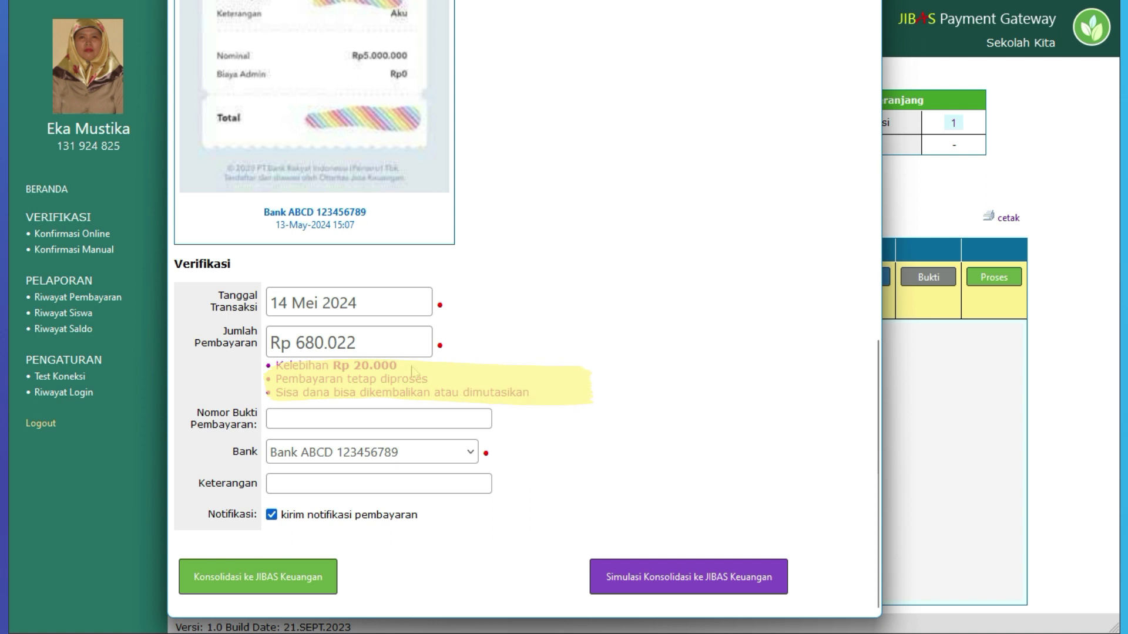
{"action": "left_click", "coordinate": [436, 381]}
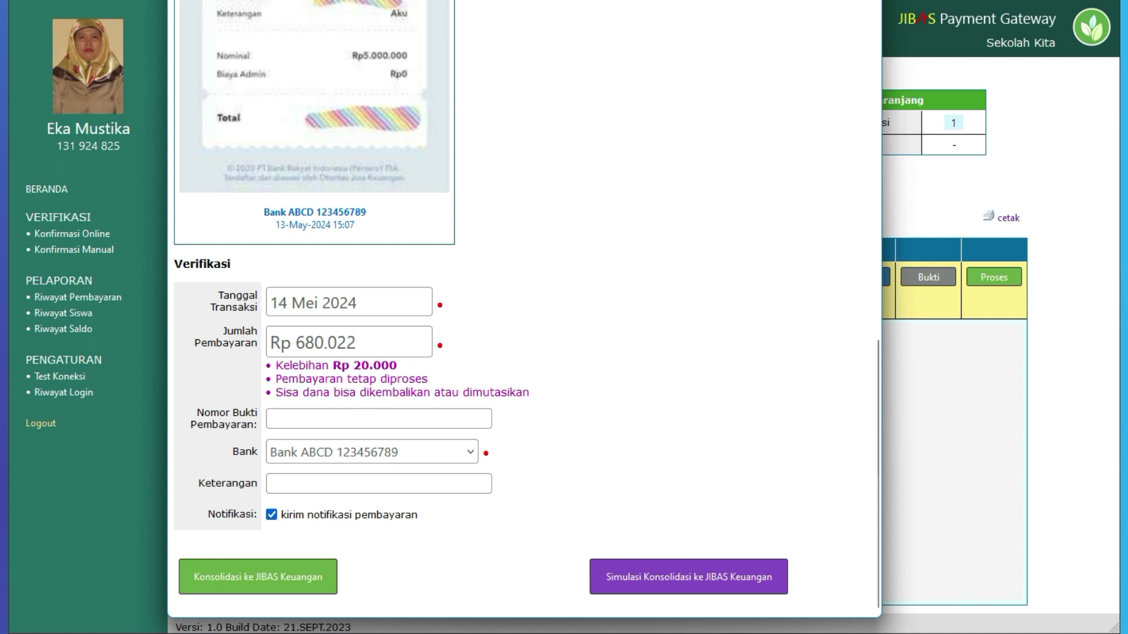
{"action": "left_click", "coordinate": [476, 389]}
Set the payment amount to Rp 660.022 so that it matches the bill.
{"action": "left_click", "coordinate": [378, 347]}
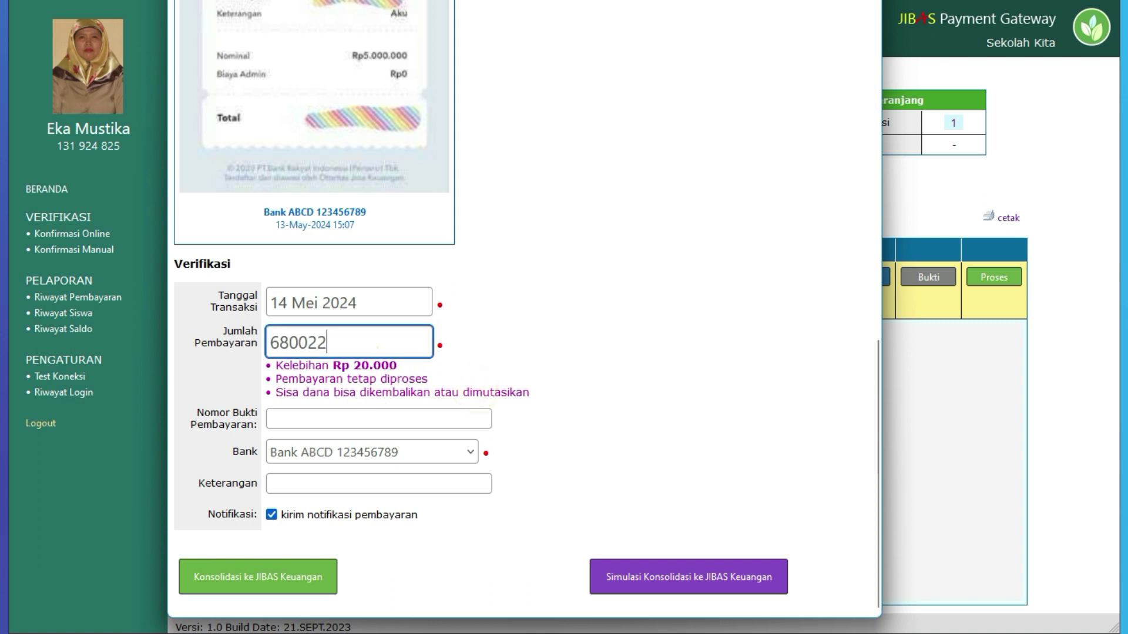
{"action": "left_click", "coordinate": [286, 342]}
{"action": "left_click_drag", "start_coordinate": [288, 342], "coordinate": [280, 342]}
{"action": "type", "text": "6"}
{"action": "left_click", "coordinate": [603, 363]}
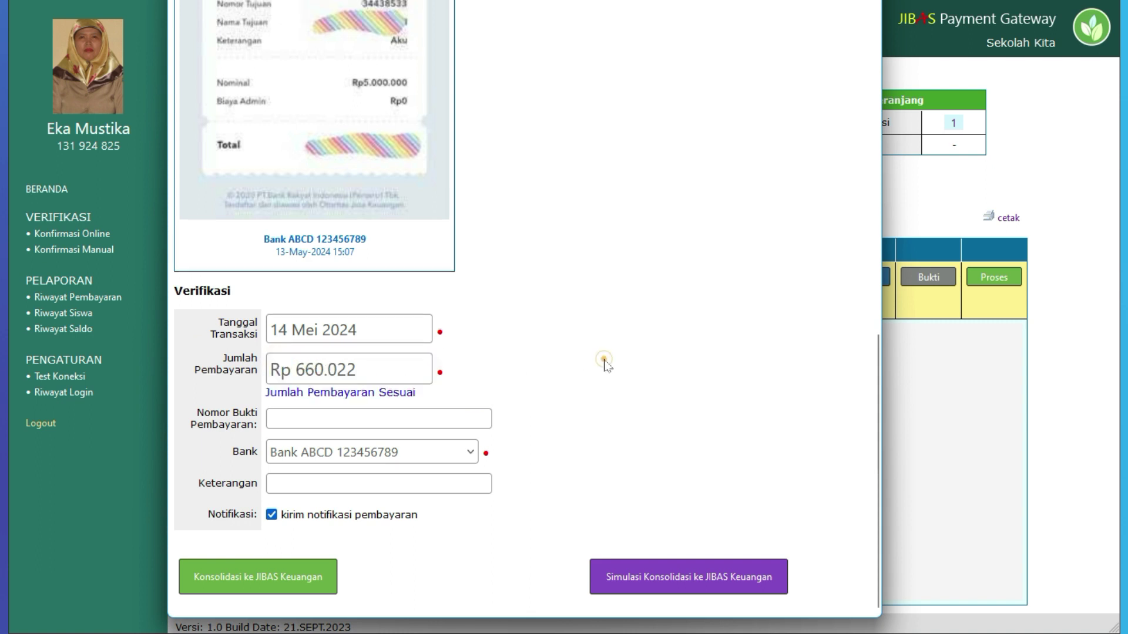
{"action": "left_click", "coordinate": [364, 392]}
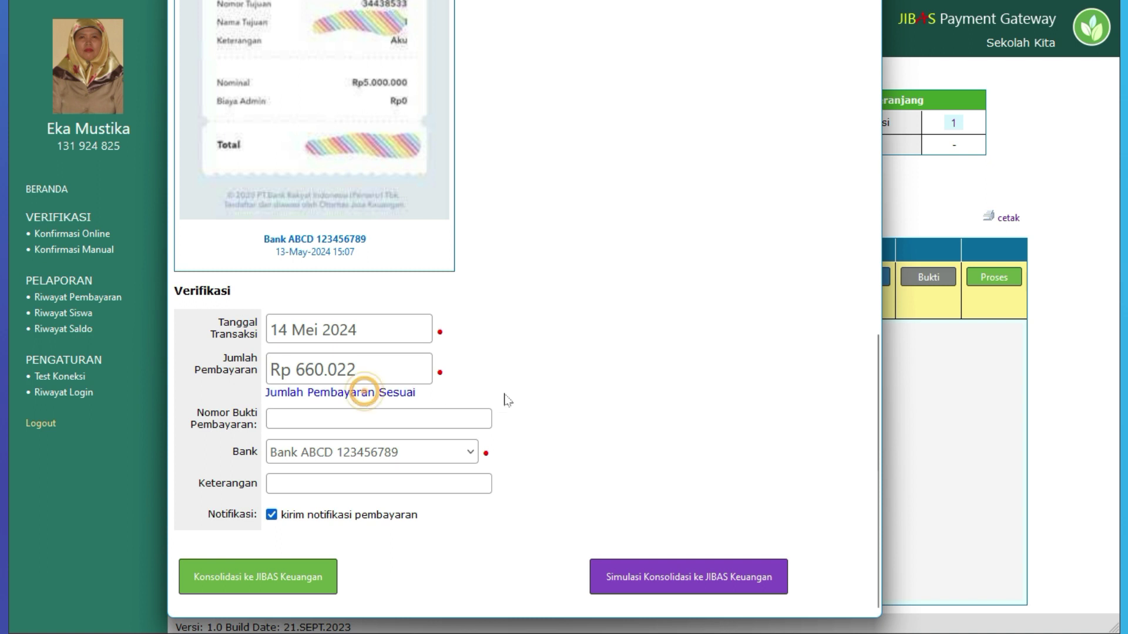
Examine the payment proof together with the transaction date, payment amount and bank fields of the verification form.
{"action": "scroll", "coordinate": [477, 385], "scroll_direction": "up", "scroll_amount": 1}
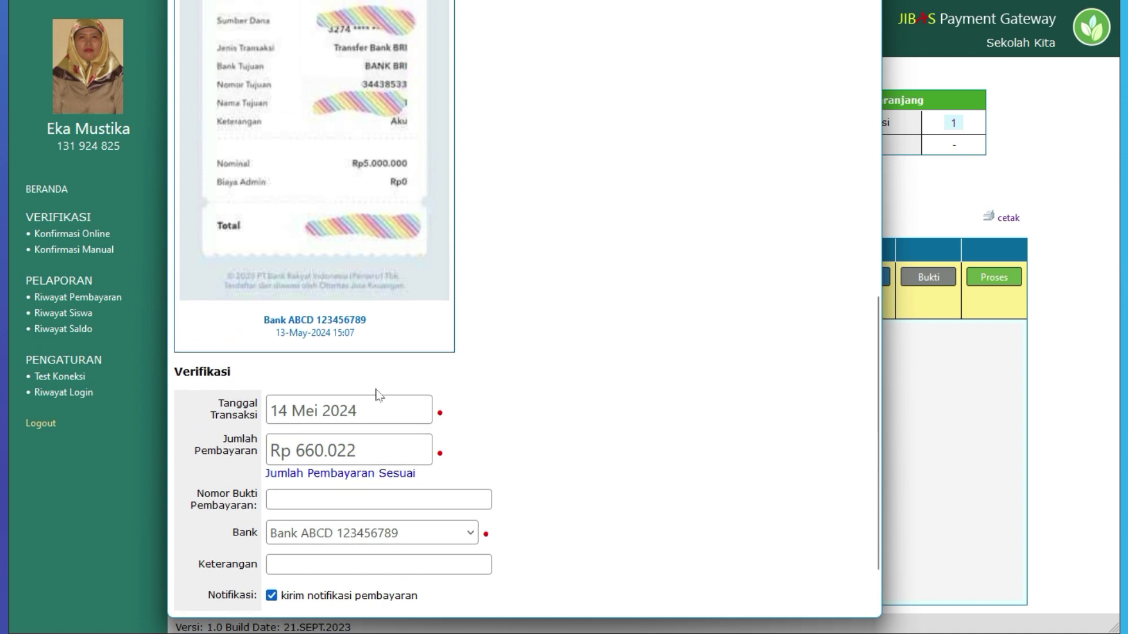
{"action": "scroll", "coordinate": [378, 395], "scroll_direction": "down", "scroll_amount": 1}
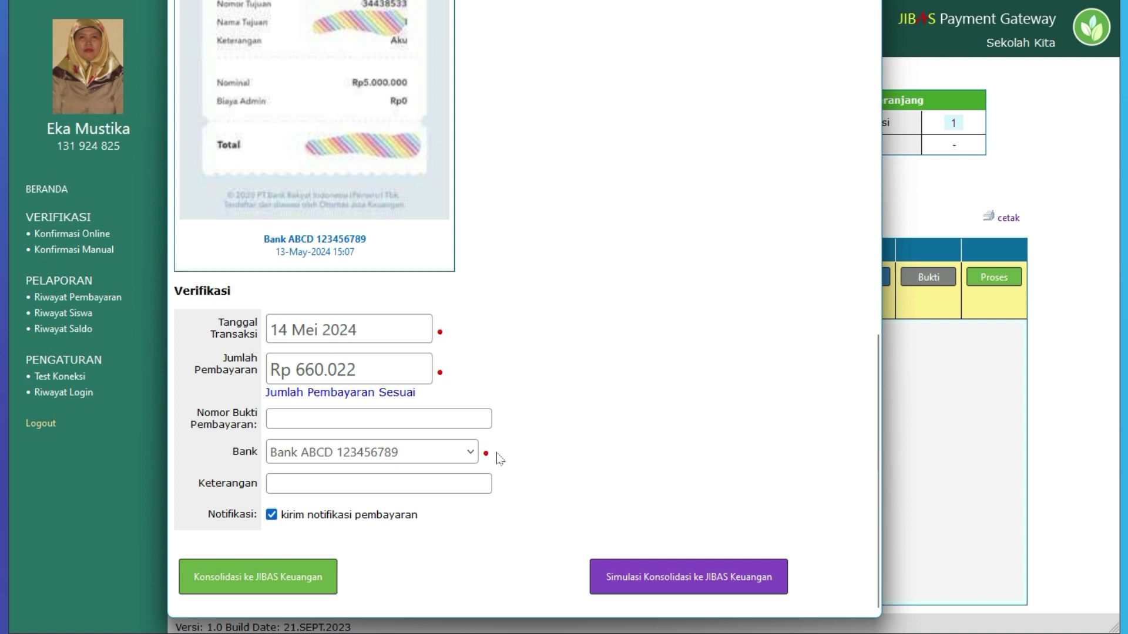
{"action": "left_click", "coordinate": [373, 328]}
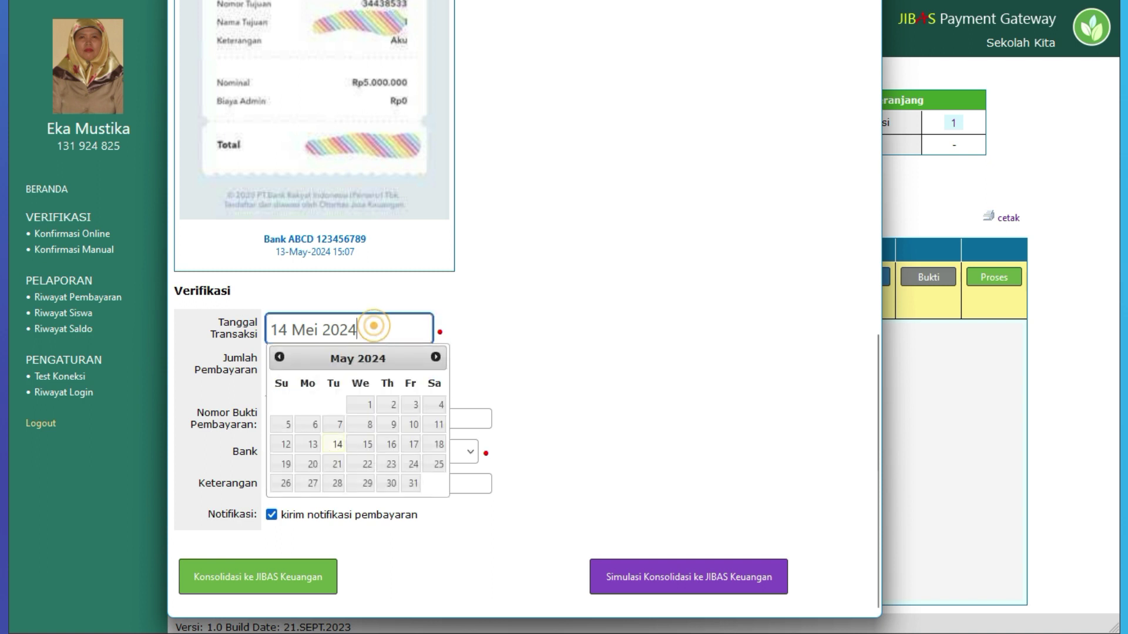
{"action": "left_click", "coordinate": [512, 323]}
{"action": "left_click", "coordinate": [392, 366]}
{"action": "left_click", "coordinate": [547, 357]}
{"action": "left_click", "coordinate": [470, 453]}
{"action": "left_click", "coordinate": [469, 453]}
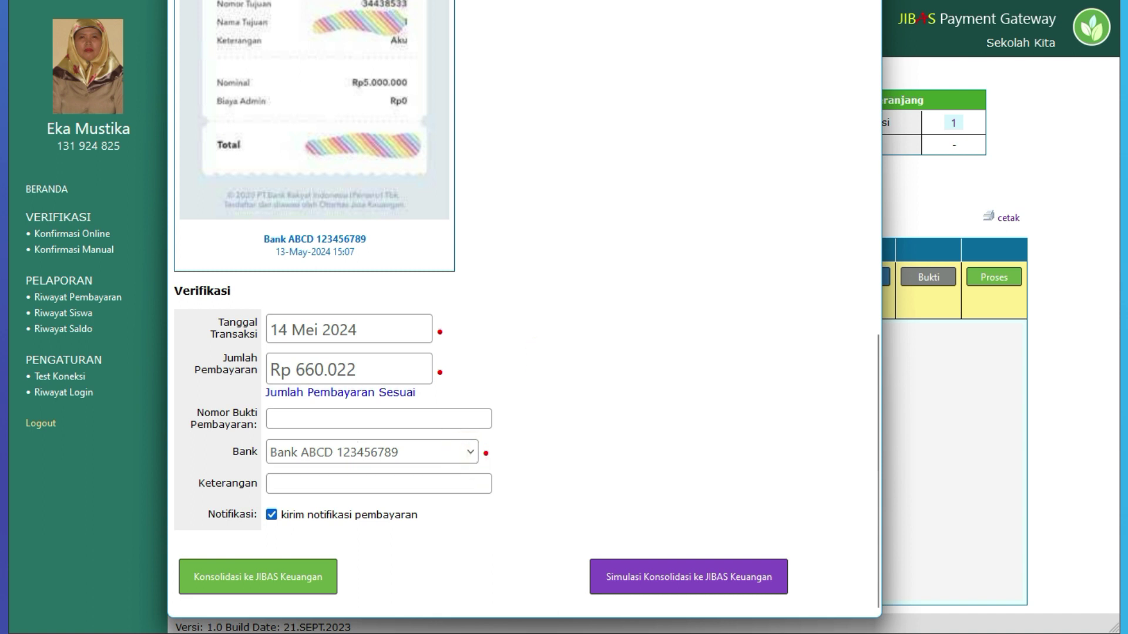
Enter 1234 as the payment proof number, then simulate the consolidation to JIBAS Keuangan and dismiss the result.
{"action": "left_click", "coordinate": [352, 419]}
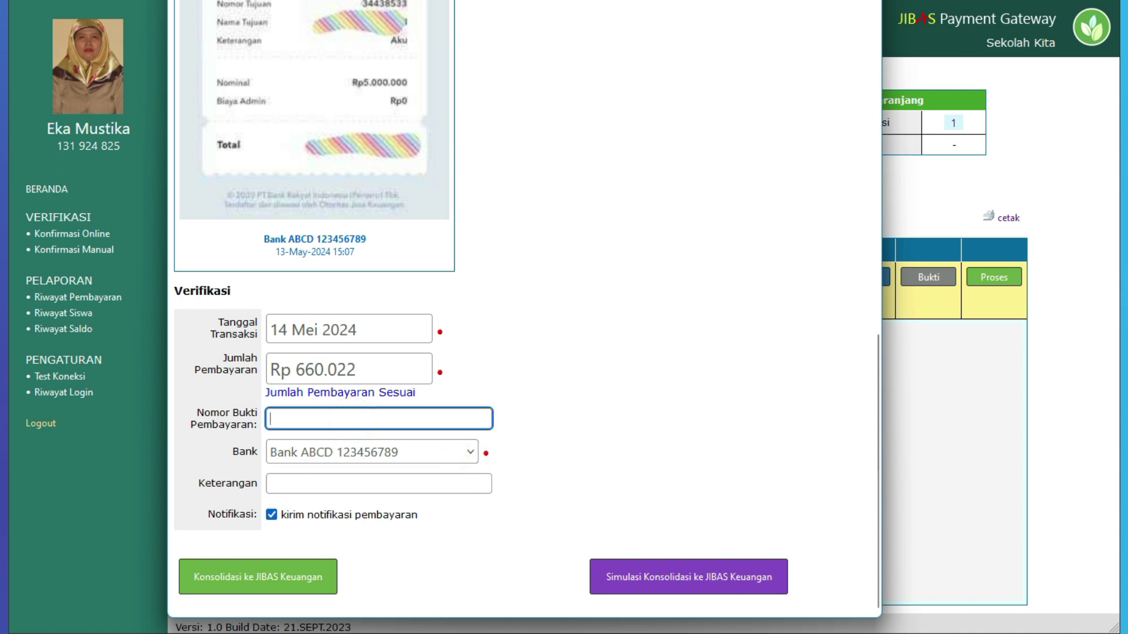
{"action": "type", "text": "1234"}
{"action": "left_click", "coordinate": [347, 481]}
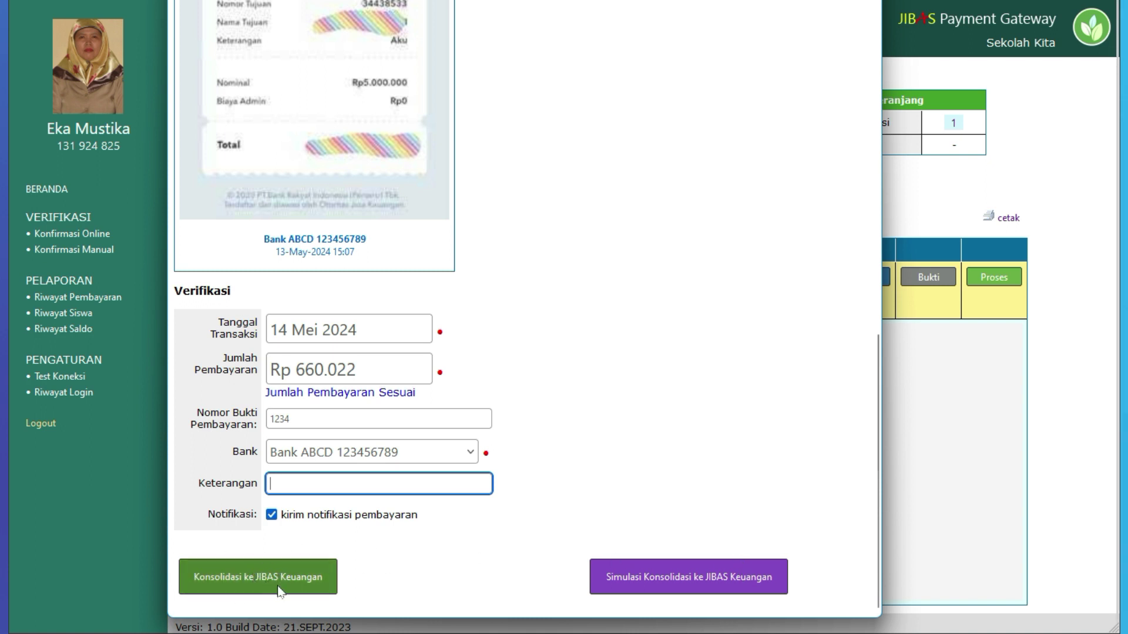
{"action": "left_click", "coordinate": [651, 579]}
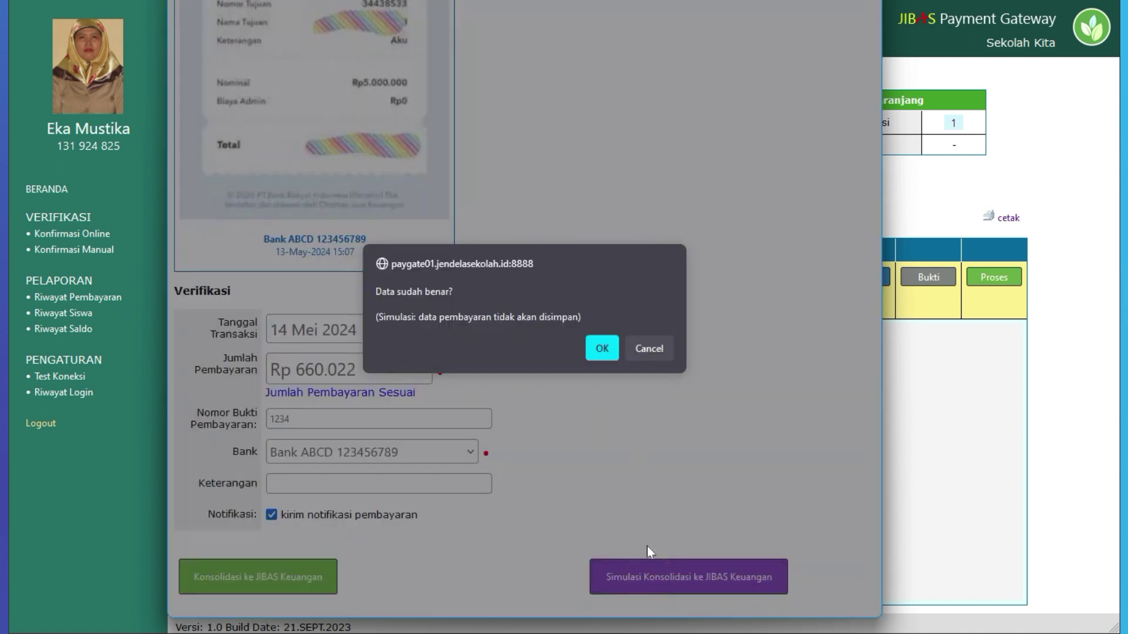
{"action": "left_click", "coordinate": [602, 350]}
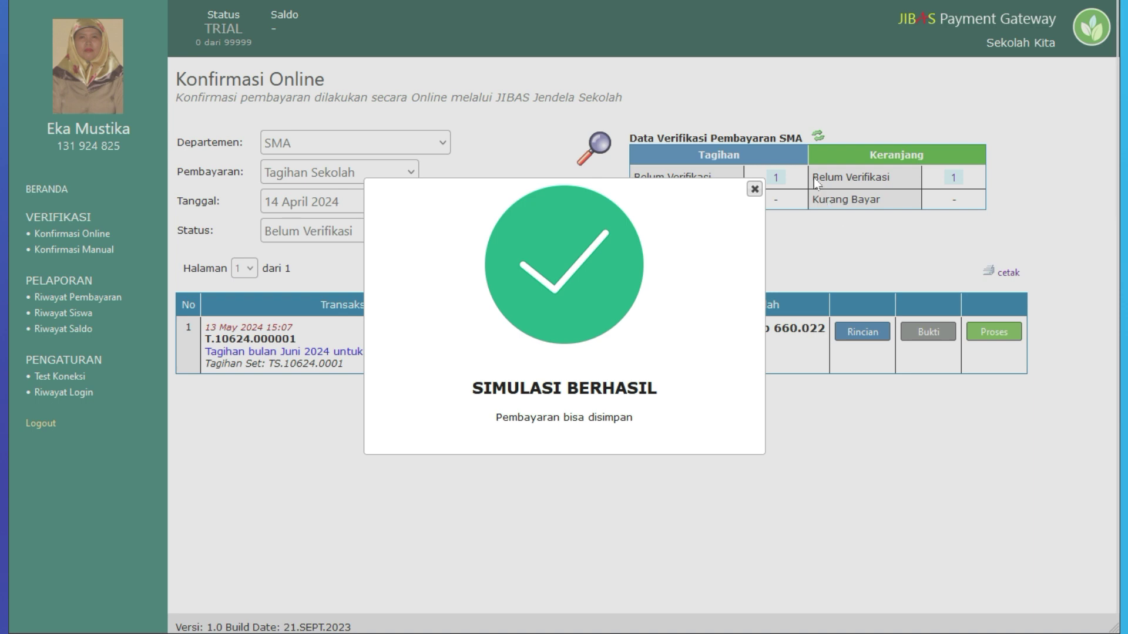
{"action": "left_click", "coordinate": [755, 189]}
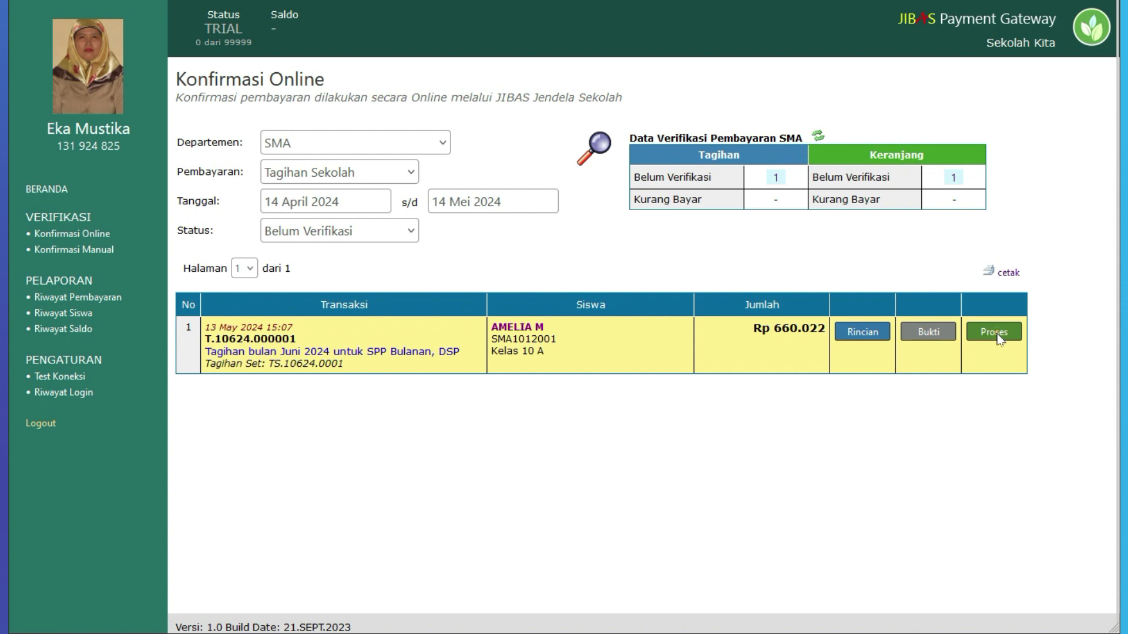
Reopen the verification form of the unverified online school bill payment and consolidate it to JIBAS Keuangan, confirming that the data is correct.
{"action": "left_click", "coordinate": [993, 332]}
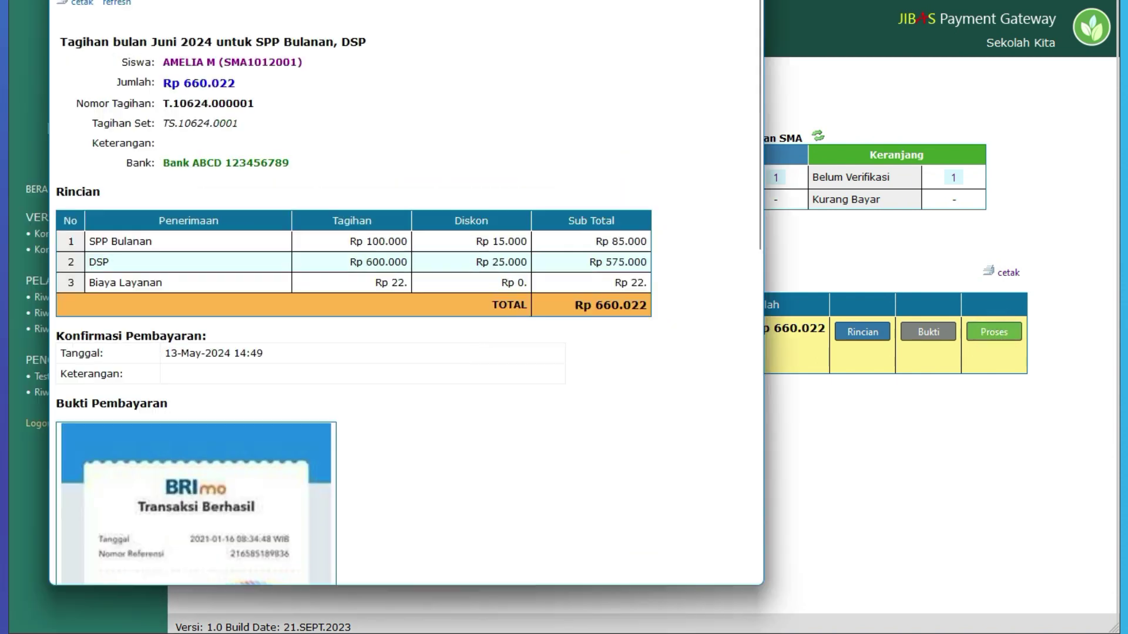
{"action": "scroll", "coordinate": [529, 282], "scroll_direction": "down", "scroll_amount": 4}
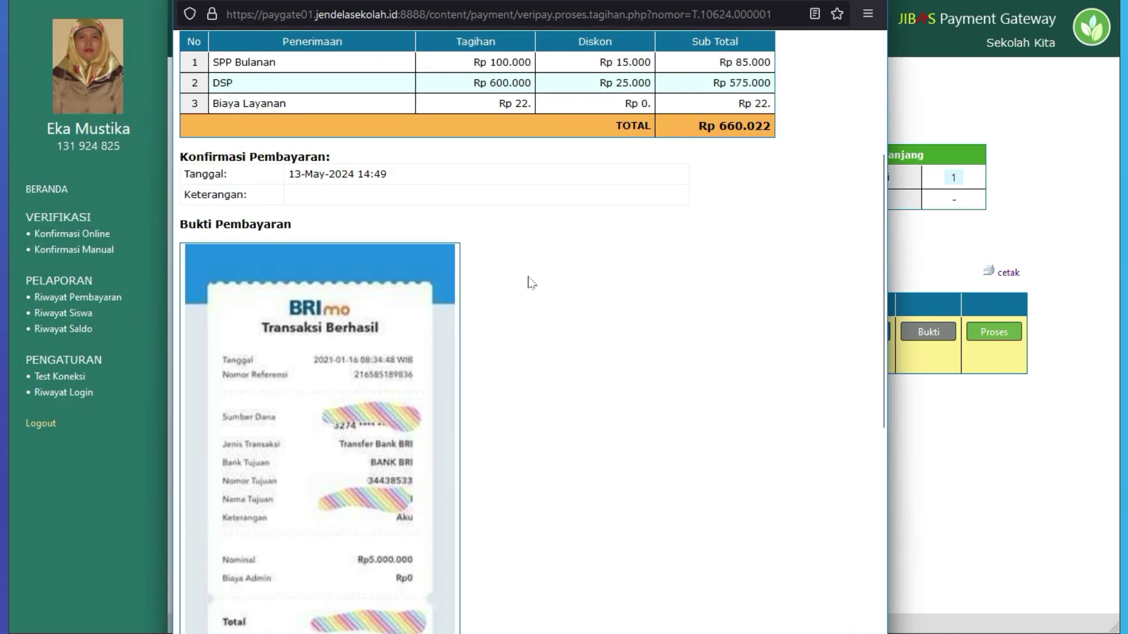
{"action": "scroll", "coordinate": [531, 284], "scroll_direction": "down", "scroll_amount": 7}
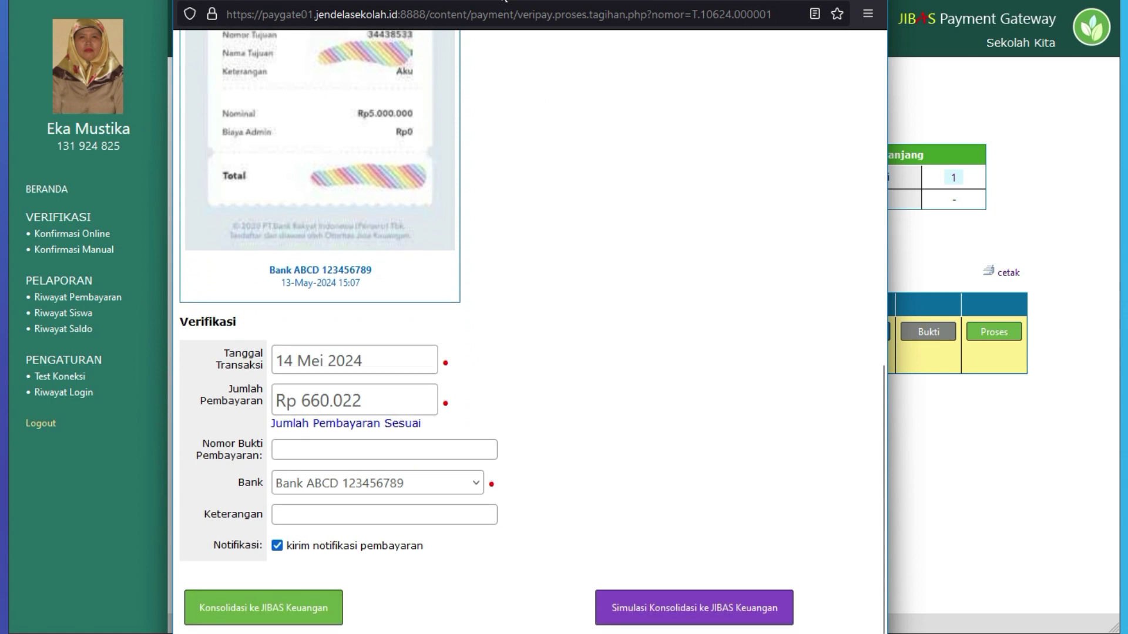
{"action": "left_click_drag", "start_coordinate": [504, 0], "coordinate": [505, 0]}
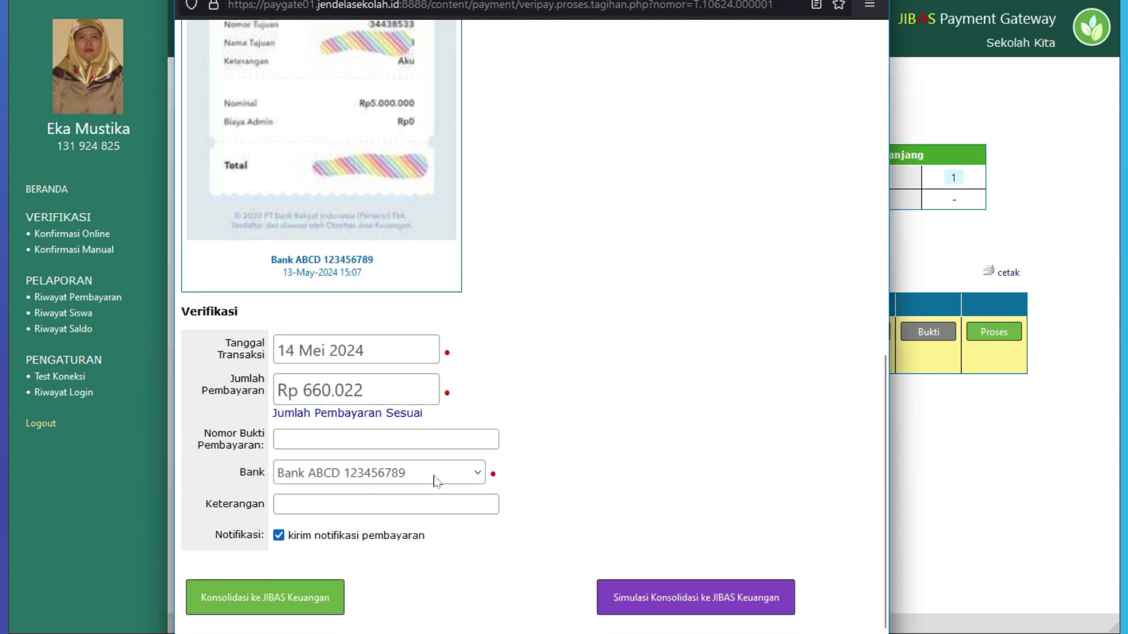
{"action": "left_click", "coordinate": [329, 594]}
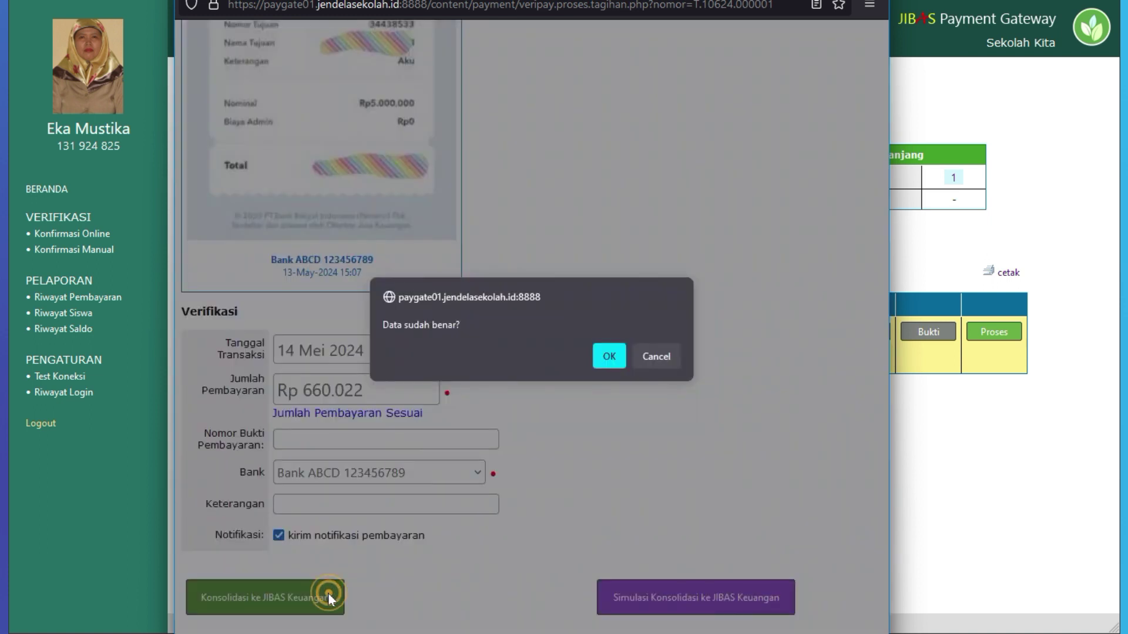
{"action": "left_click", "coordinate": [614, 363]}
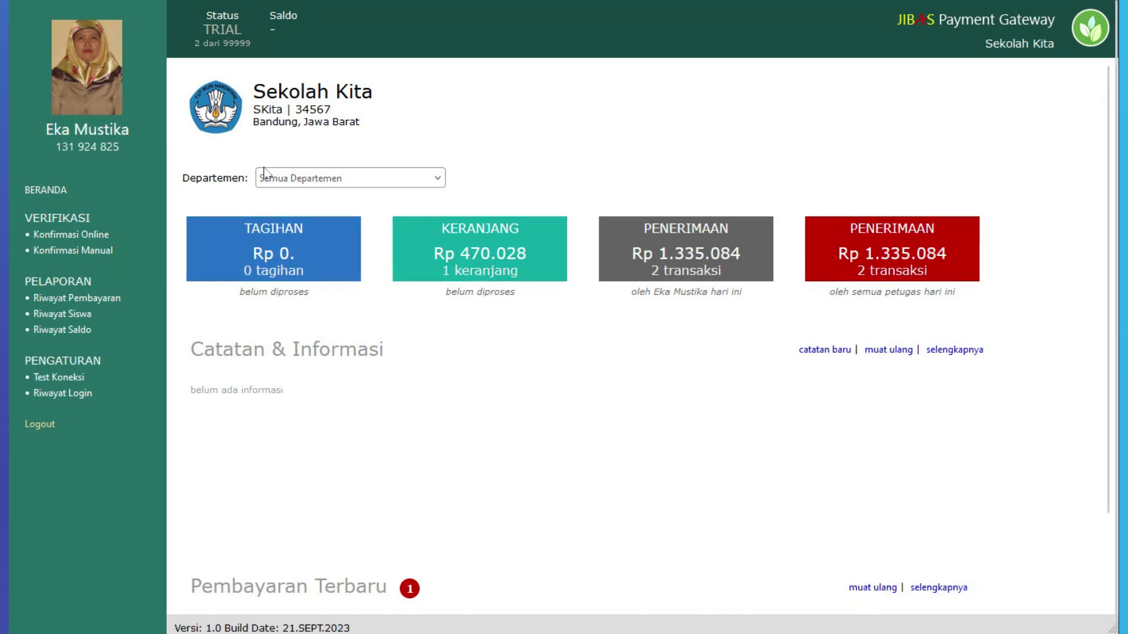
In Konfirmasi Manual, search for the SMA student by name and select the matching student.
{"action": "left_click", "coordinate": [103, 249]}
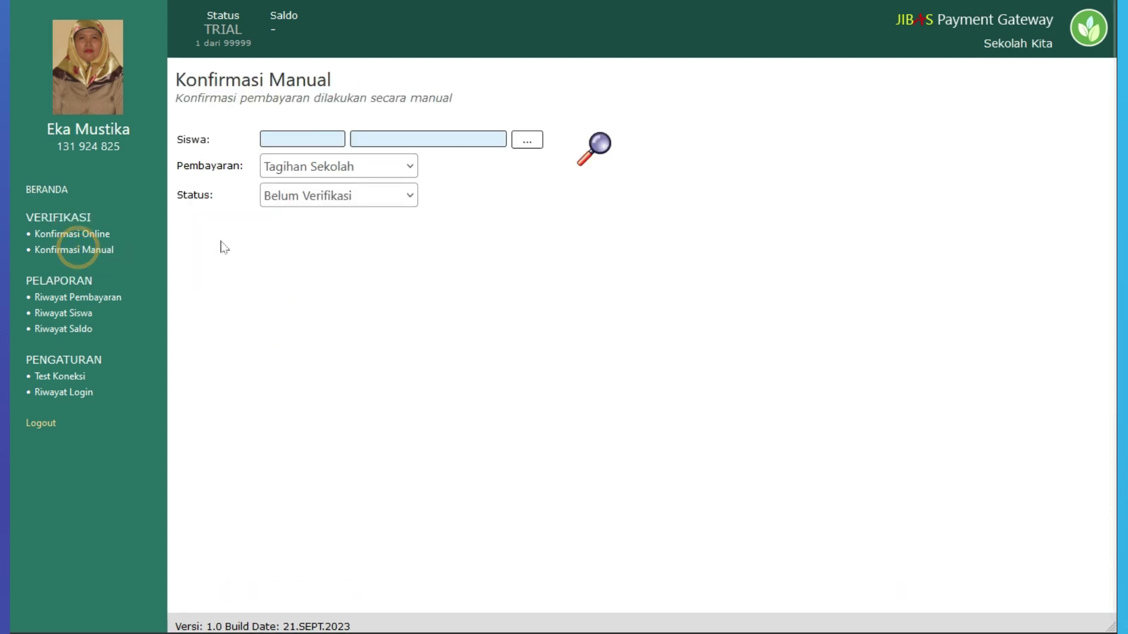
{"action": "left_click", "coordinate": [535, 143]}
{"action": "left_click_drag", "start_coordinate": [325, 0], "coordinate": [530, 63]}
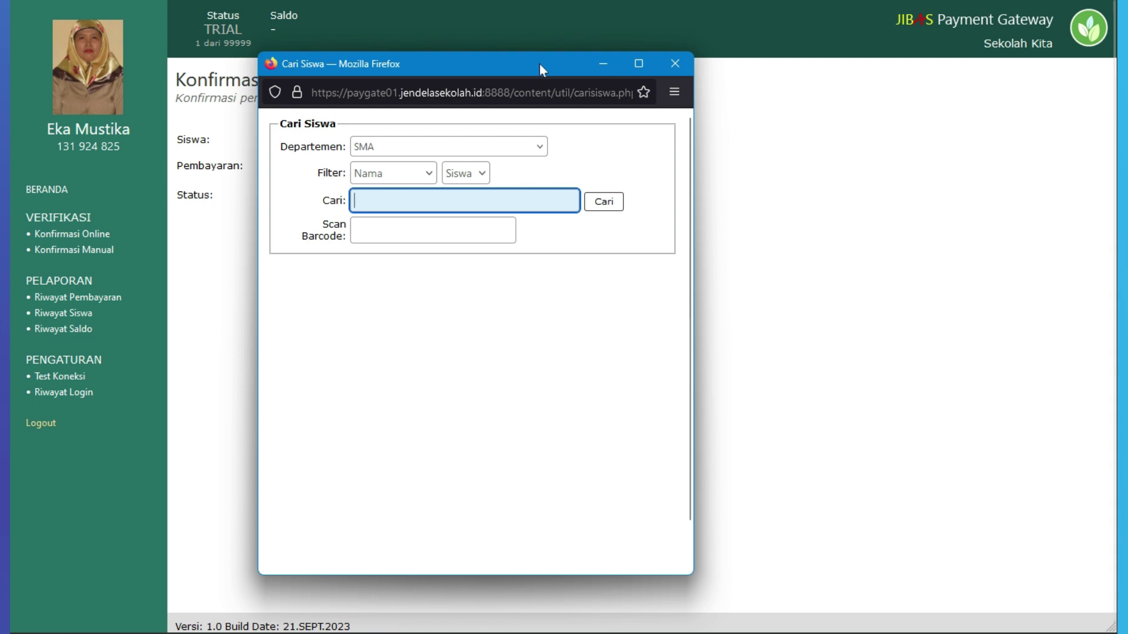
{"action": "left_click", "coordinate": [532, 201]}
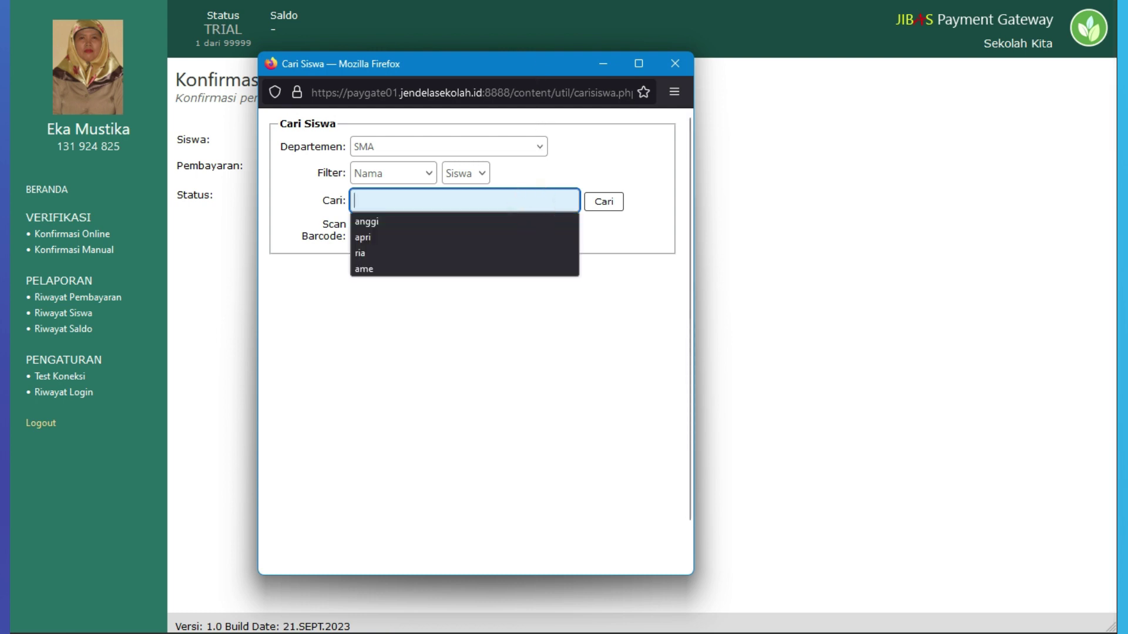
{"action": "type", "text": "apri"}
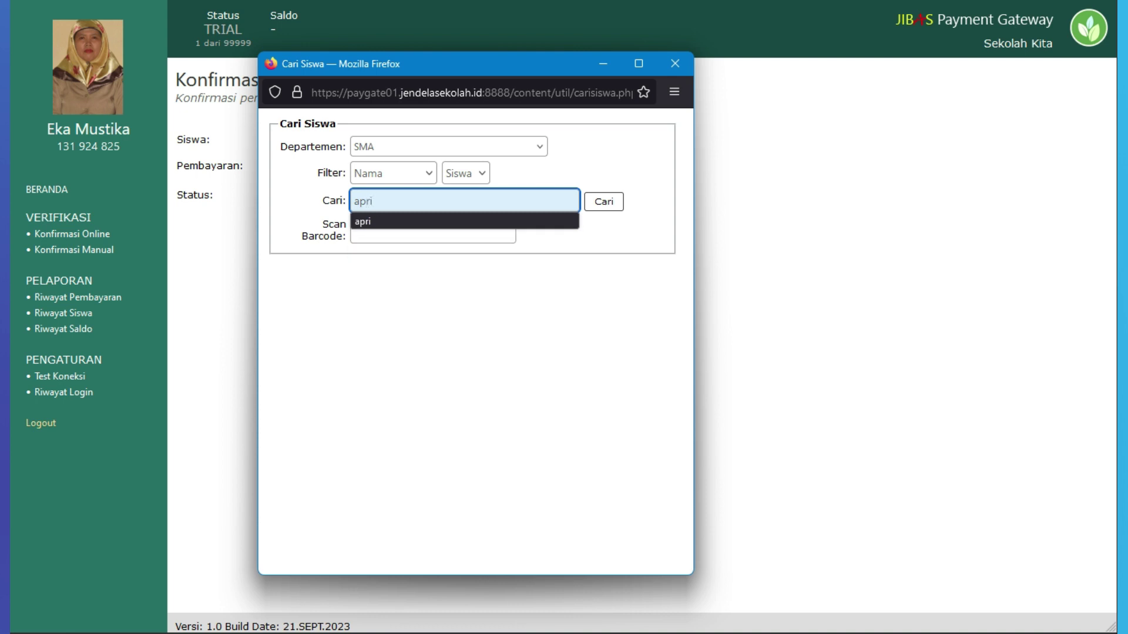
{"action": "key", "text": "Return"}
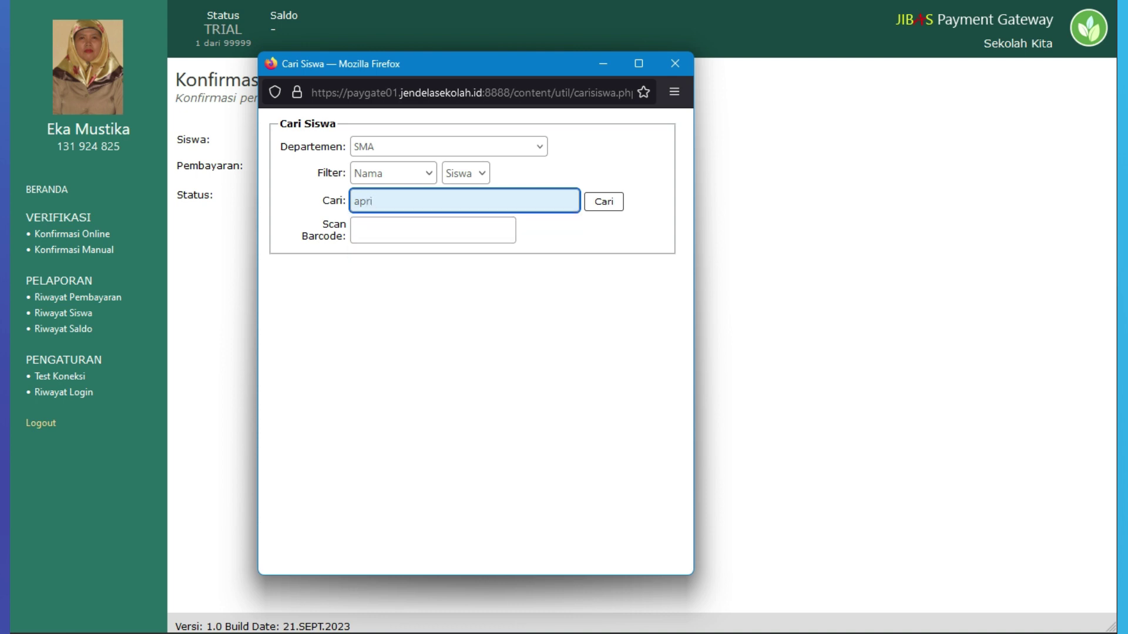
{"action": "left_click", "coordinate": [609, 205]}
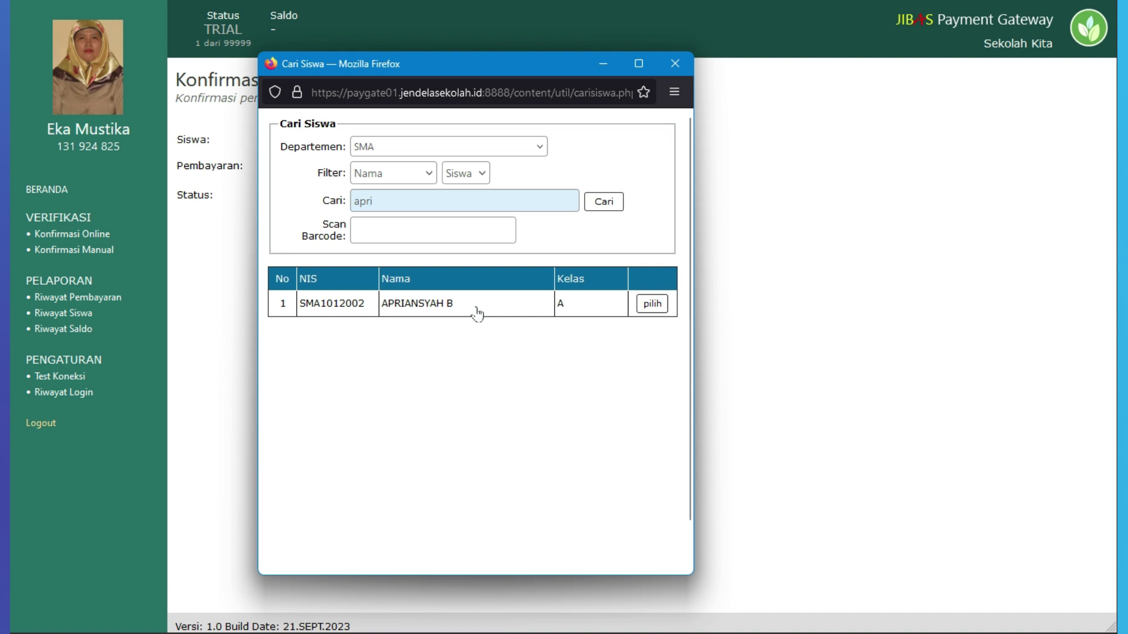
{"action": "left_click", "coordinate": [651, 304]}
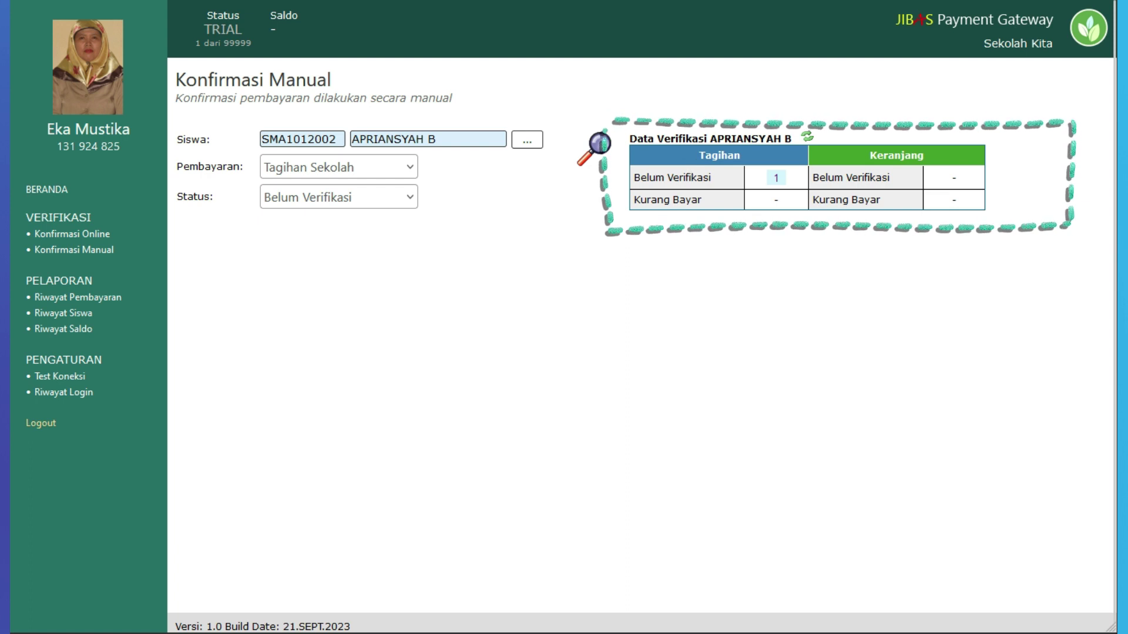
List the student's unverified school bill, review its breakdown, and open its manual verification form.
{"action": "left_click", "coordinate": [781, 180]}
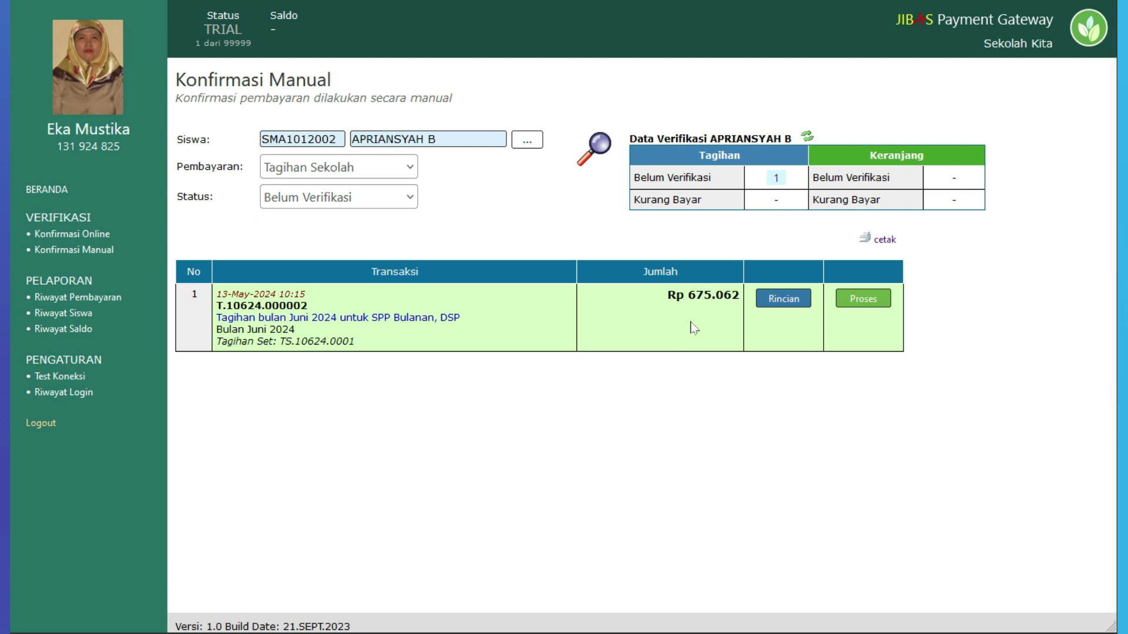
{"action": "left_click", "coordinate": [788, 304]}
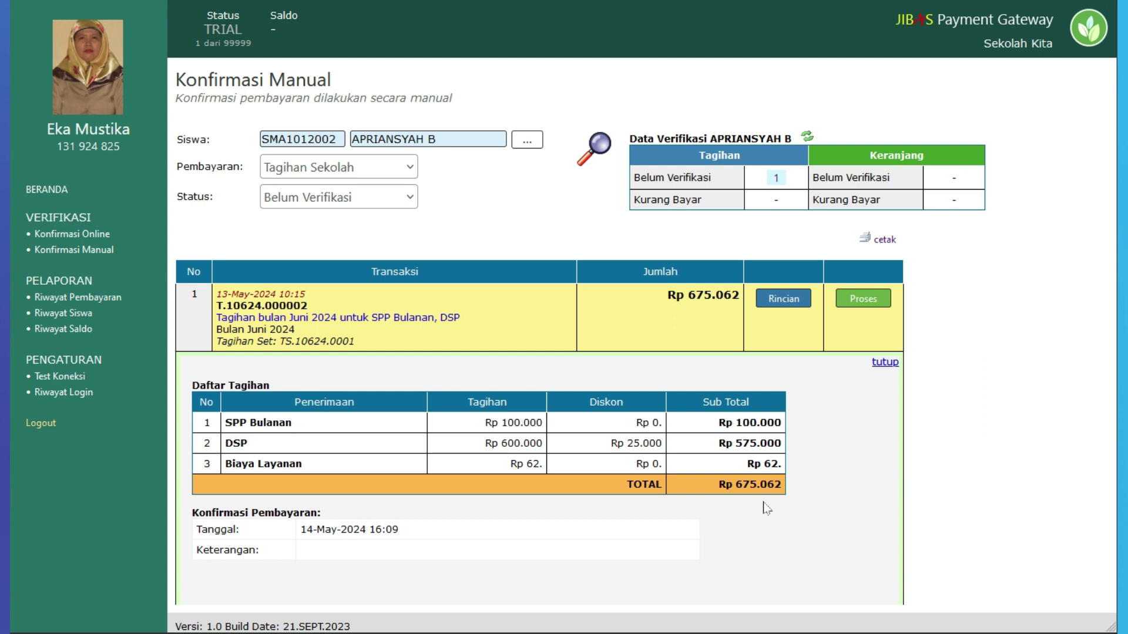
{"action": "left_click", "coordinate": [877, 300]}
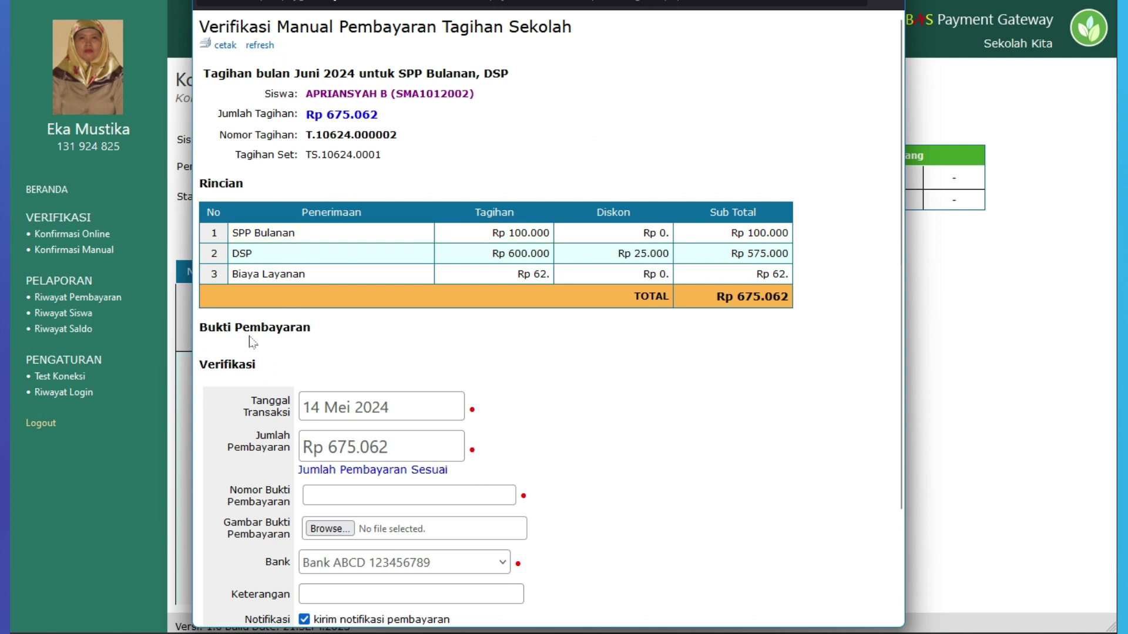
{"action": "scroll", "coordinate": [570, 270], "scroll_direction": "down", "scroll_amount": 2}
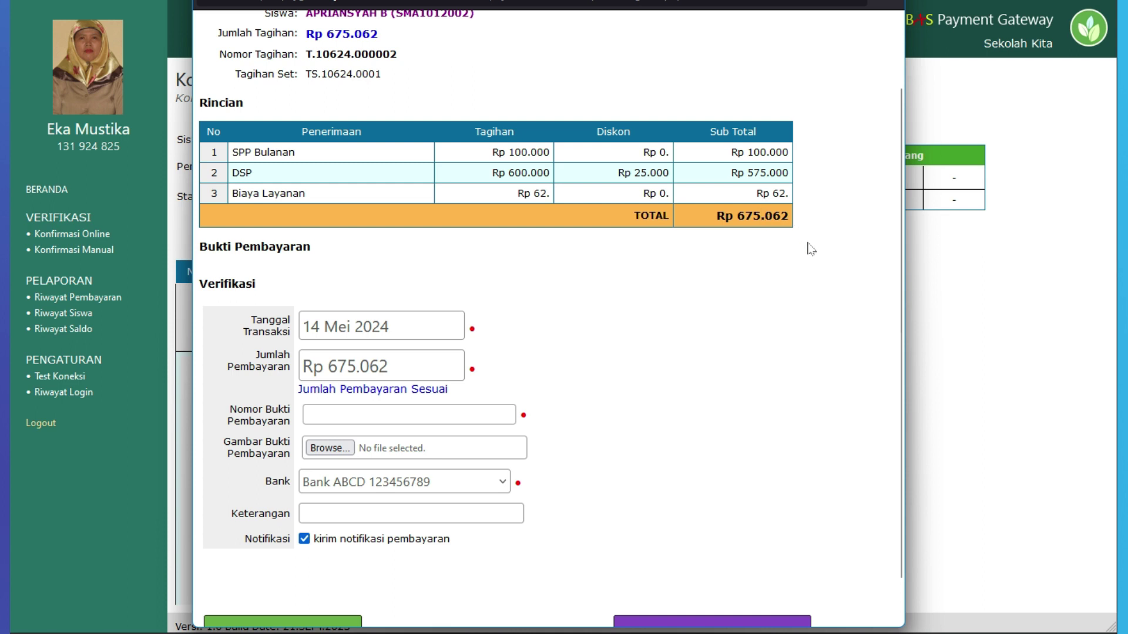
{"action": "scroll", "coordinate": [652, 335], "scroll_direction": "down", "scroll_amount": 1}
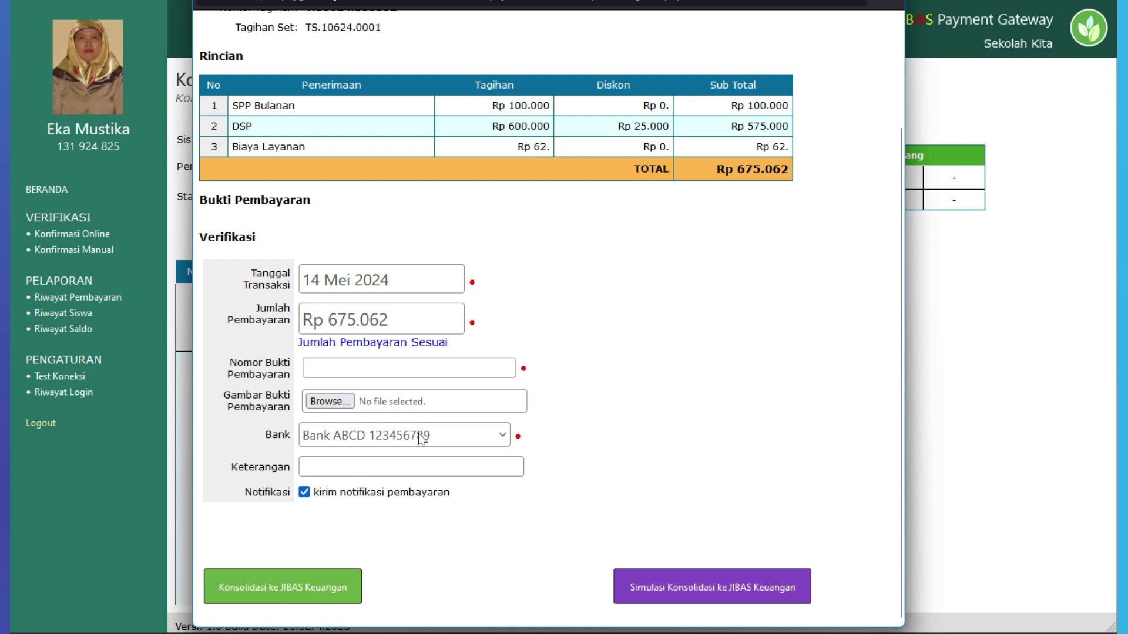
Enter 12345 as the payment proof number and consolidate the manual payment to JIBAS Keuangan, confirming that the data is correct.
{"action": "left_click", "coordinate": [329, 365]}
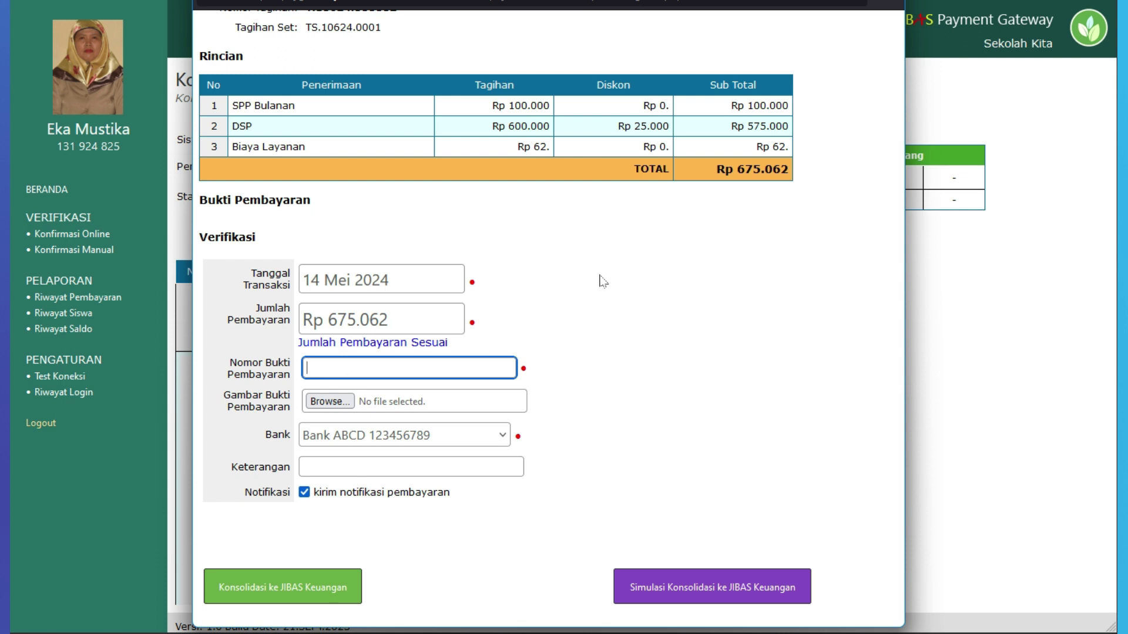
{"action": "type", "text": "12345"}
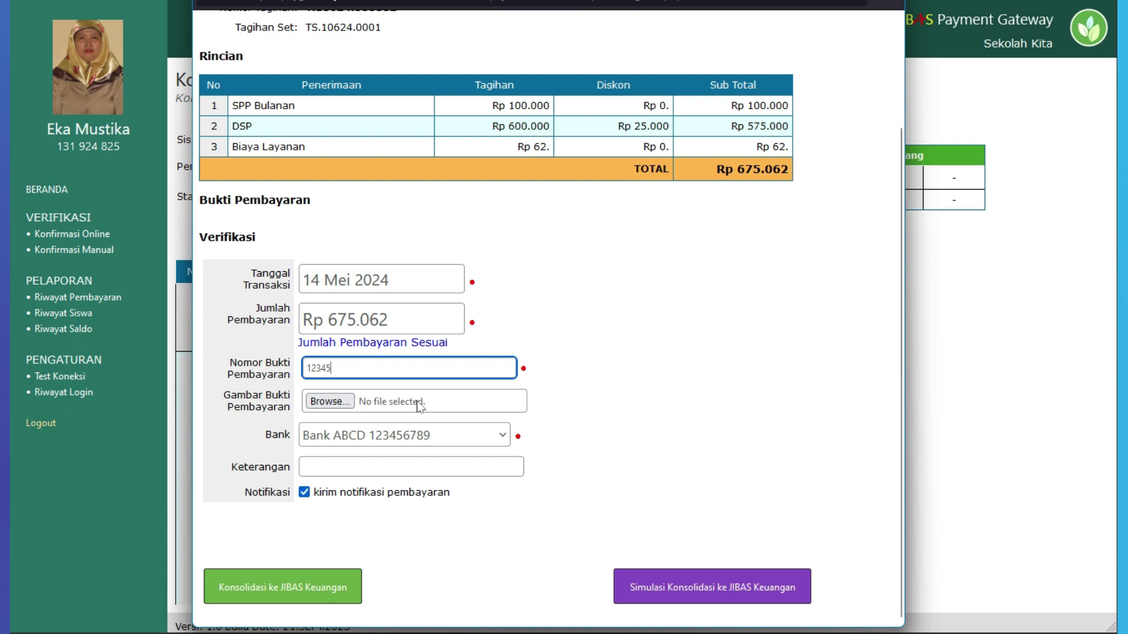
{"action": "left_click", "coordinate": [455, 439]}
{"action": "left_click", "coordinate": [456, 440]}
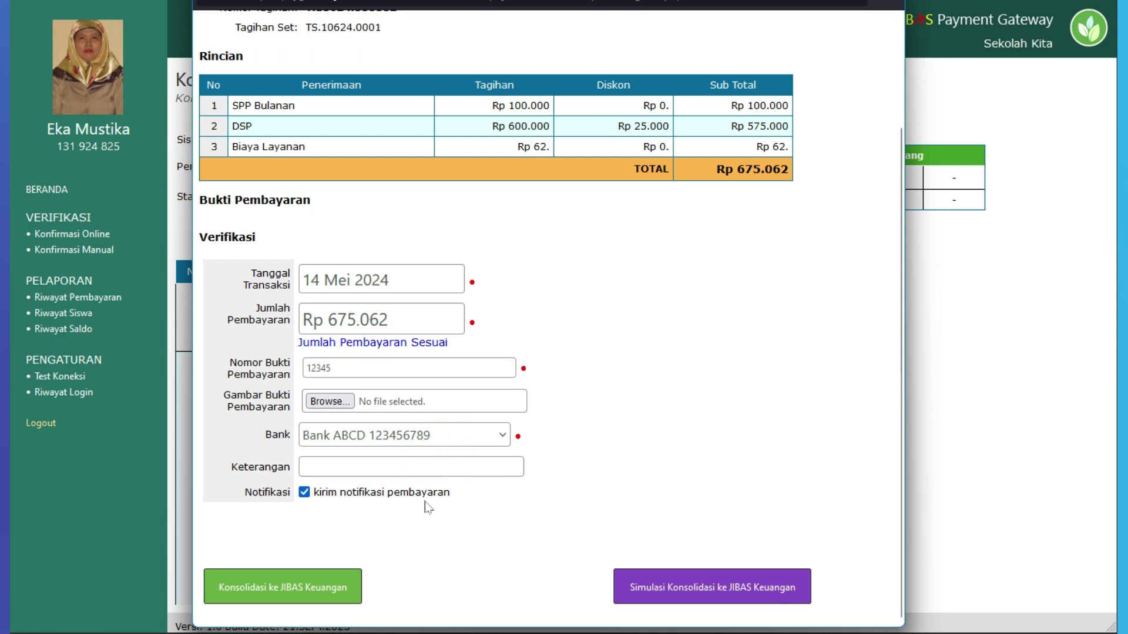
{"action": "left_click", "coordinate": [316, 580]}
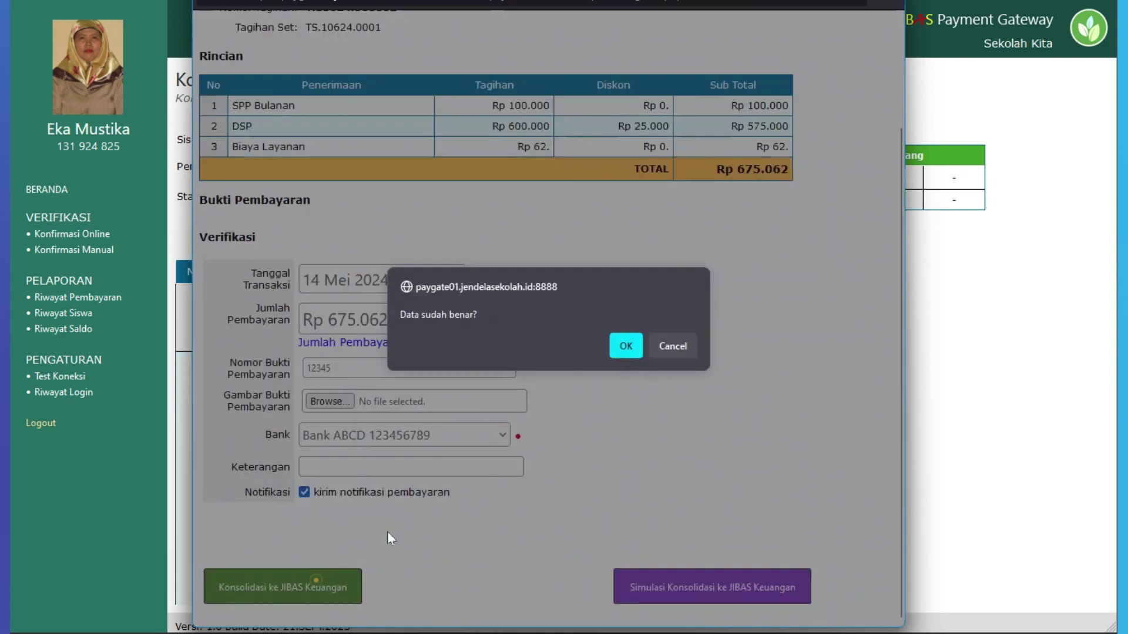
{"action": "left_click", "coordinate": [624, 347]}
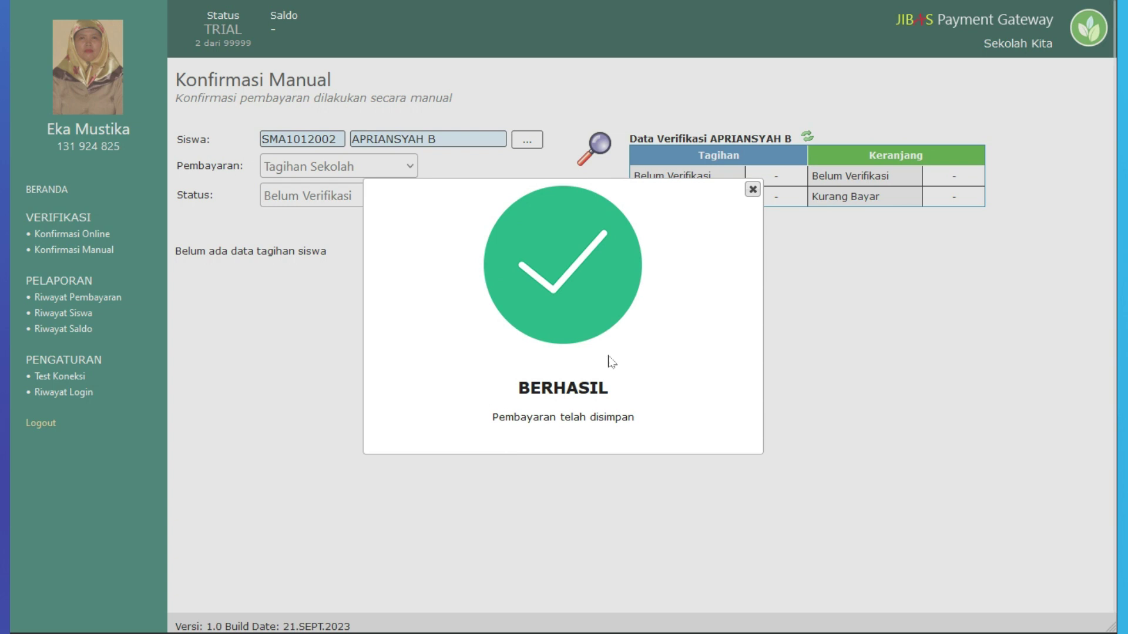